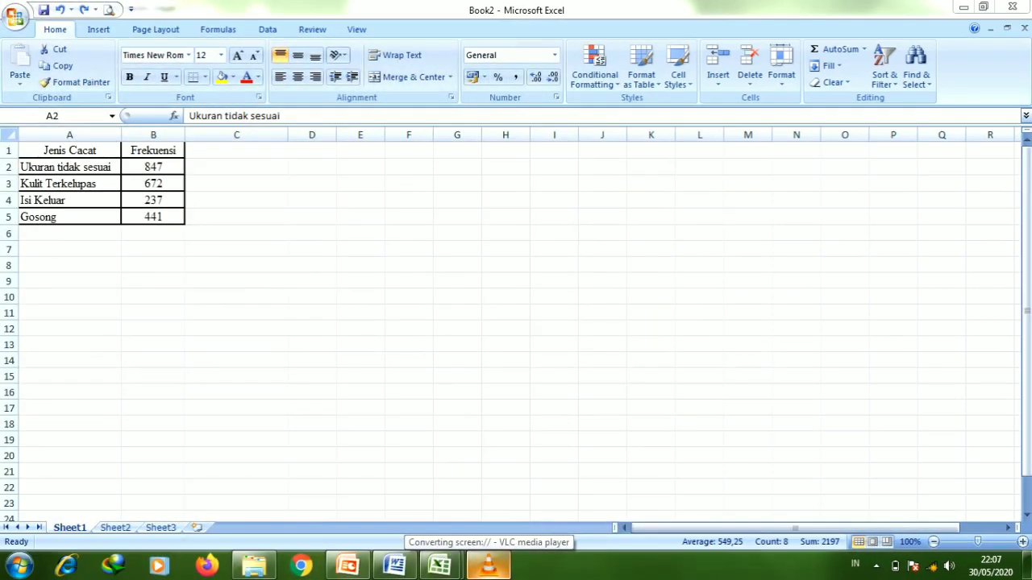
- Sort the defect table A1:B5 by Frekuensi values from largest to smallest, keeping the header row
{"action": "left_click_drag", "start_coordinate": [69, 150], "coordinate": [154, 217]}
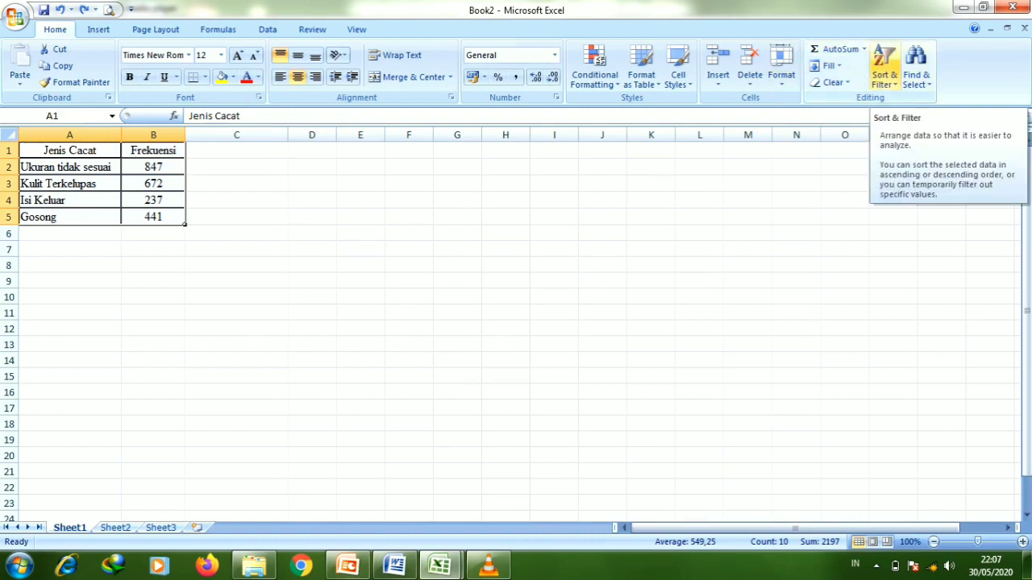
{"action": "left_click", "coordinate": [883, 68]}
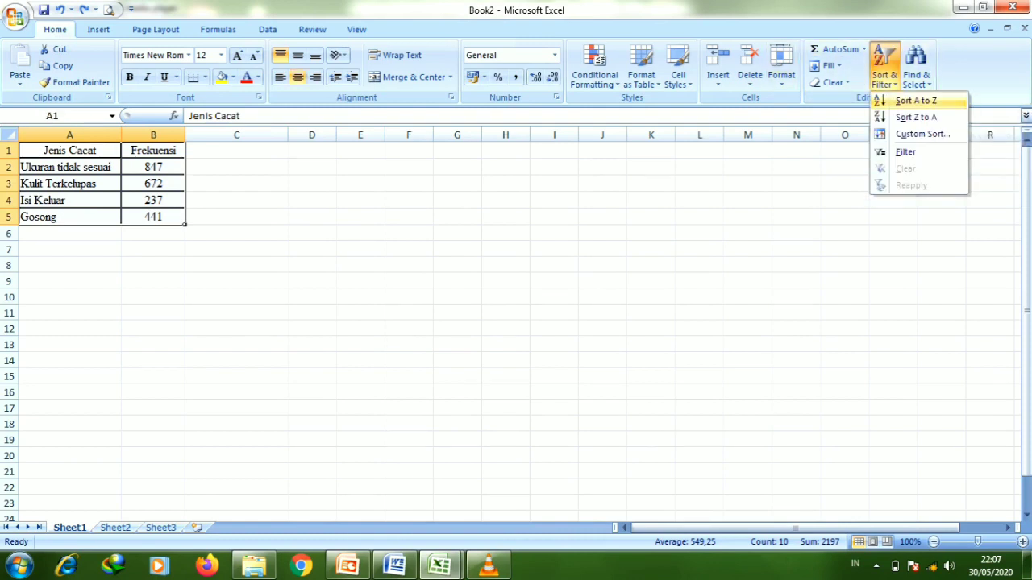
{"action": "left_click", "coordinate": [920, 134]}
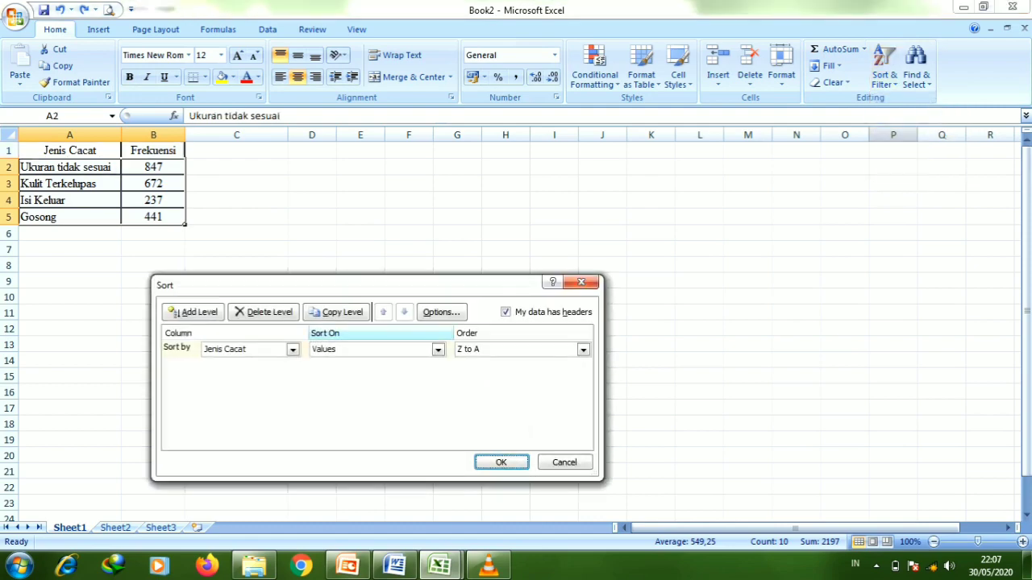
{"action": "left_click", "coordinate": [293, 349]}
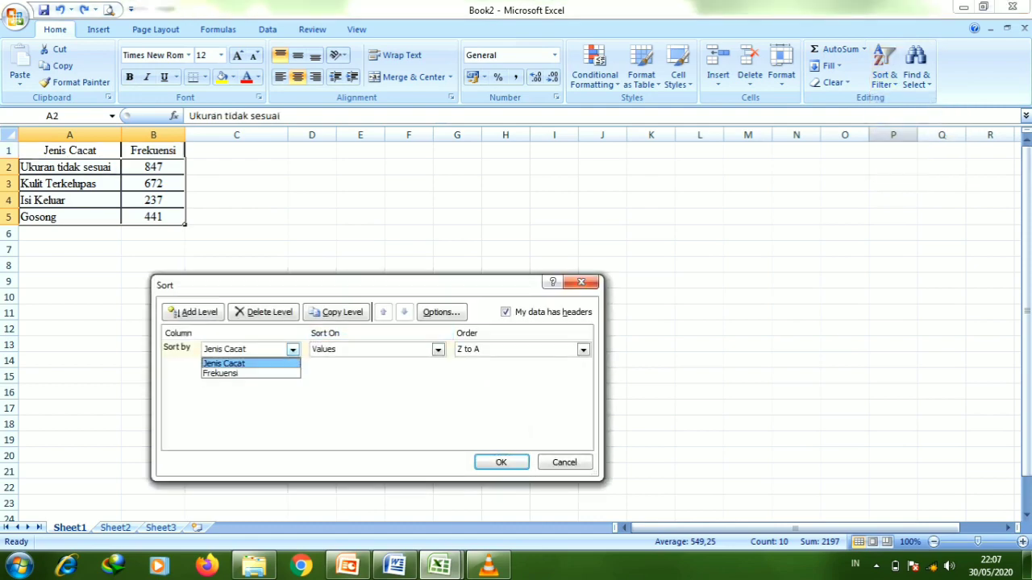
{"action": "left_click", "coordinate": [242, 374]}
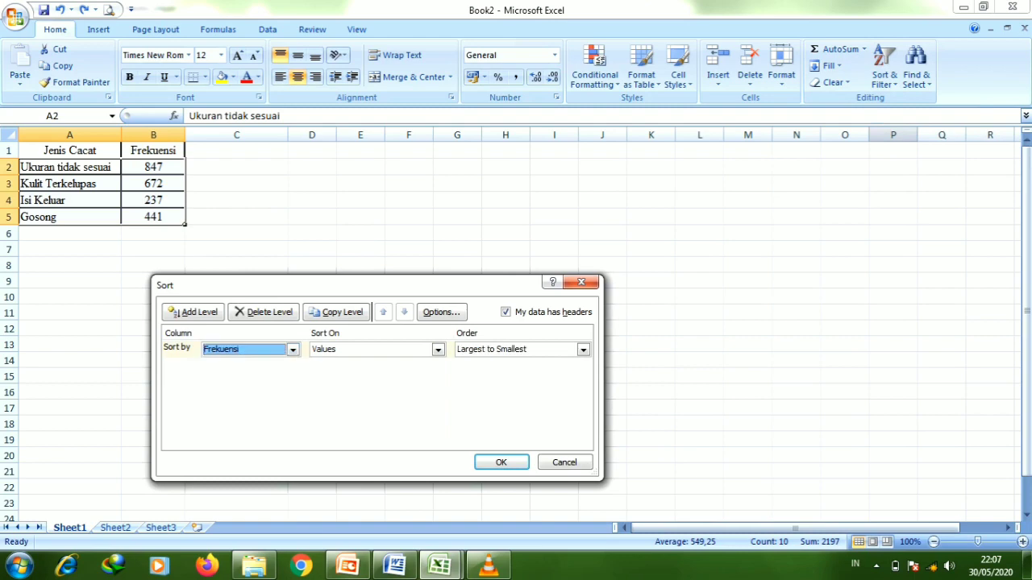
{"action": "left_click", "coordinate": [583, 349]}
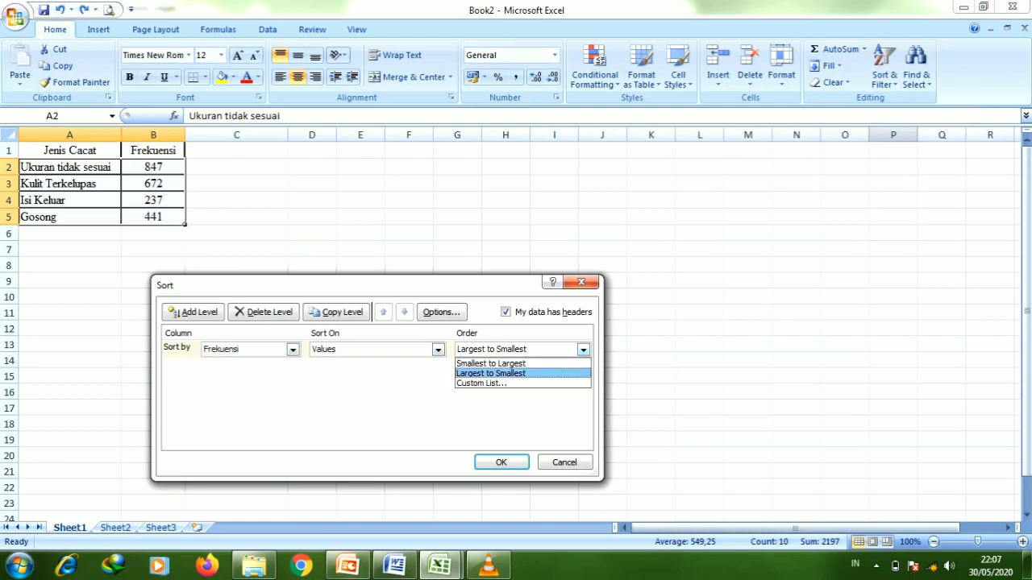
{"action": "key", "text": "Return"}
{"action": "key", "text": "Return"}
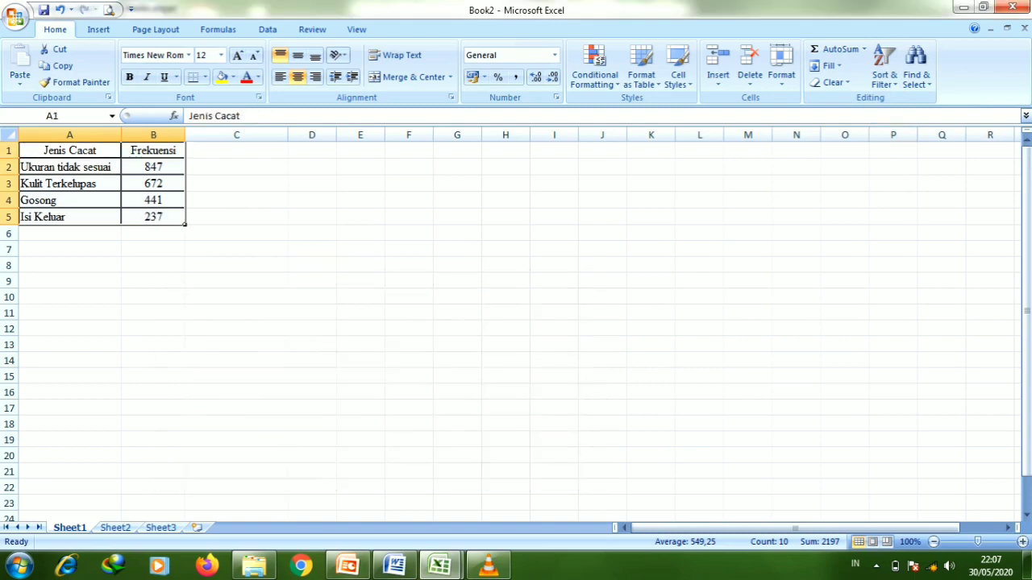
- Add the column header "Frekuensi Kumulatif" in cell C1
{"action": "left_click", "coordinate": [237, 150]}
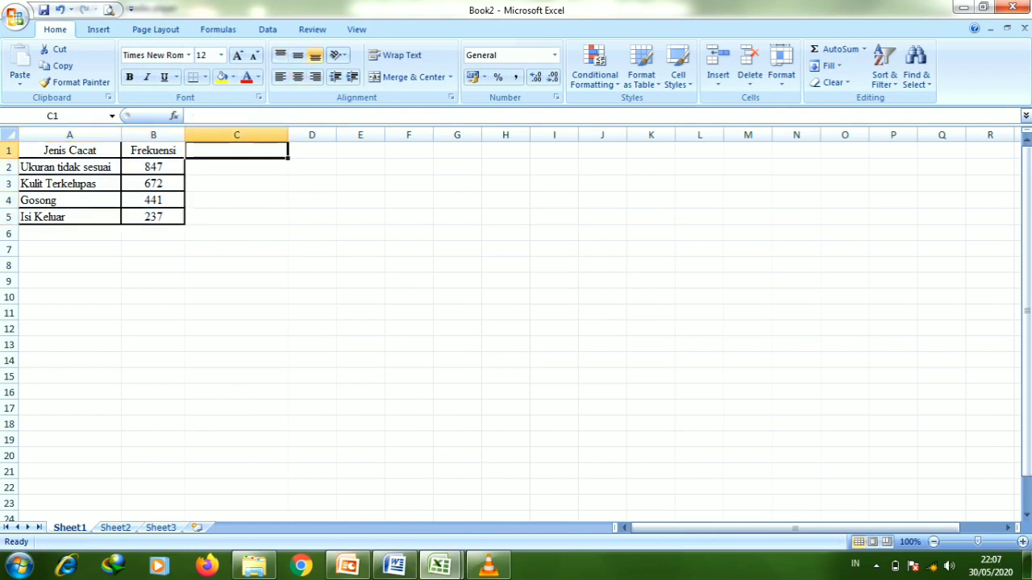
{"action": "type", "text": "Fre"}
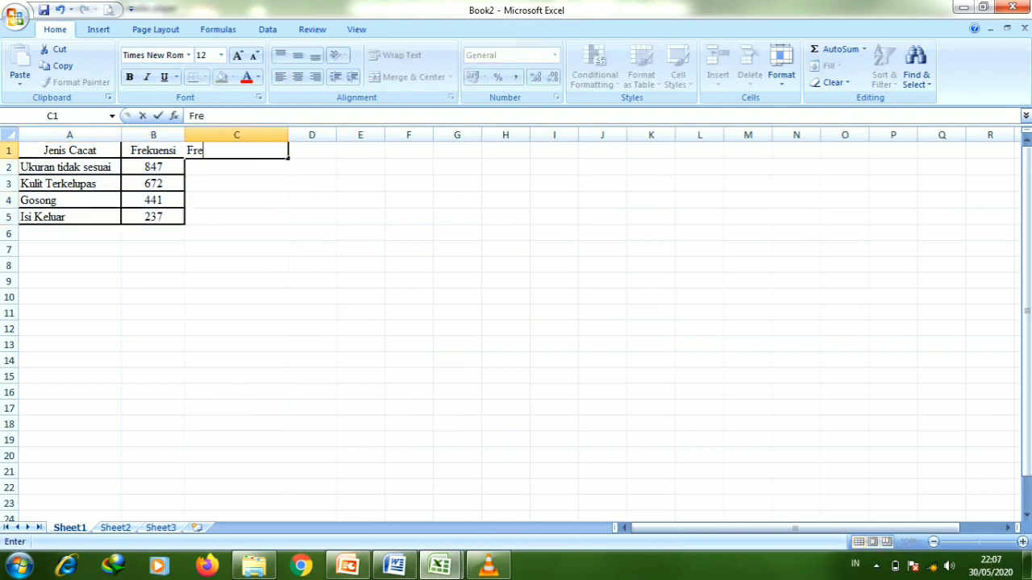
{"action": "type", "text": "kuensi Kum"}
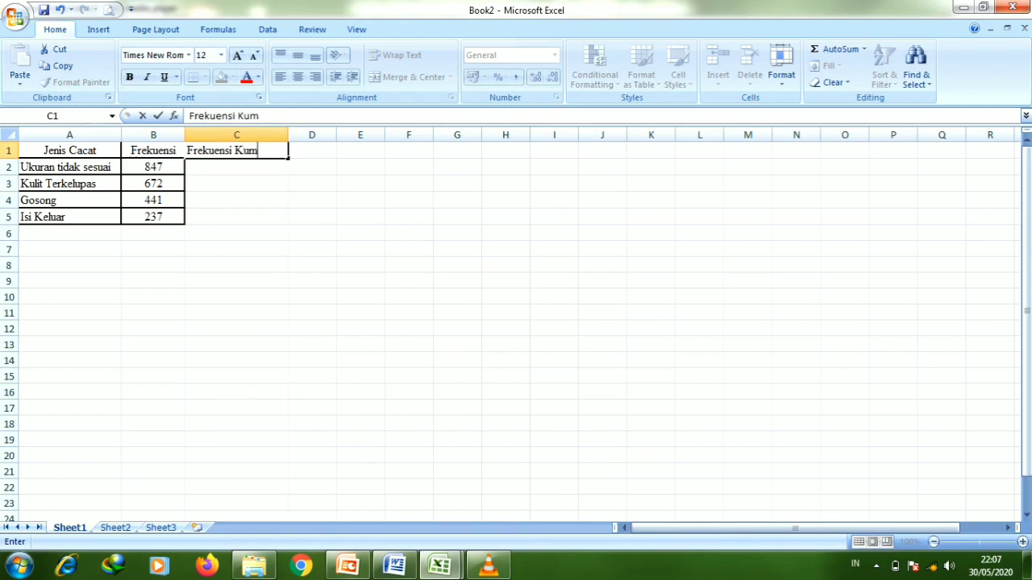
{"action": "type", "text": "ulatif"}
{"action": "key", "text": "Return"}
{"action": "key", "text": "Return"}
{"action": "key", "text": "Up"}
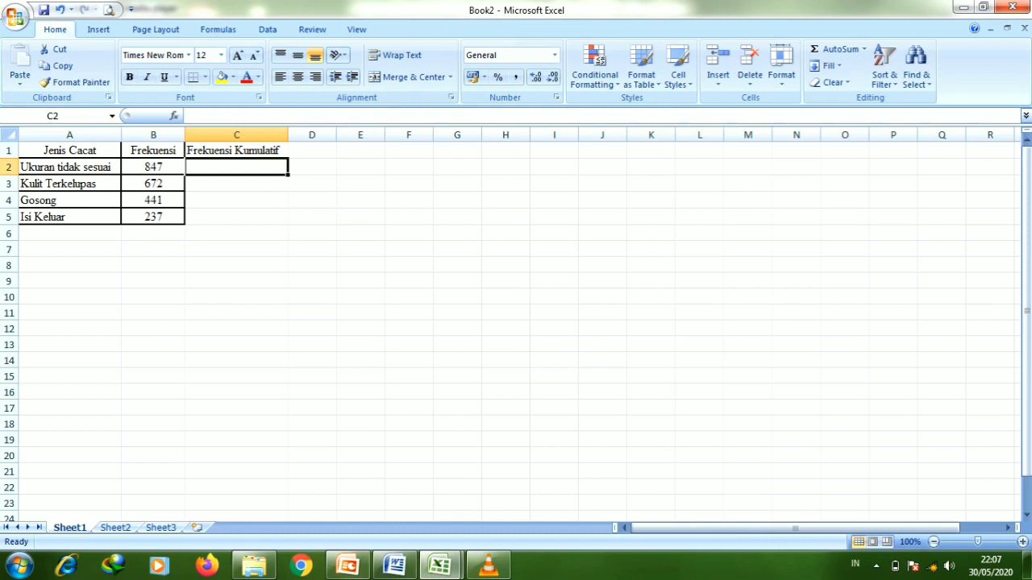
- Start the cumulative frequency in cell C2 with the formula =B2
{"action": "type", "text": "="}
{"action": "key", "text": "Left"}
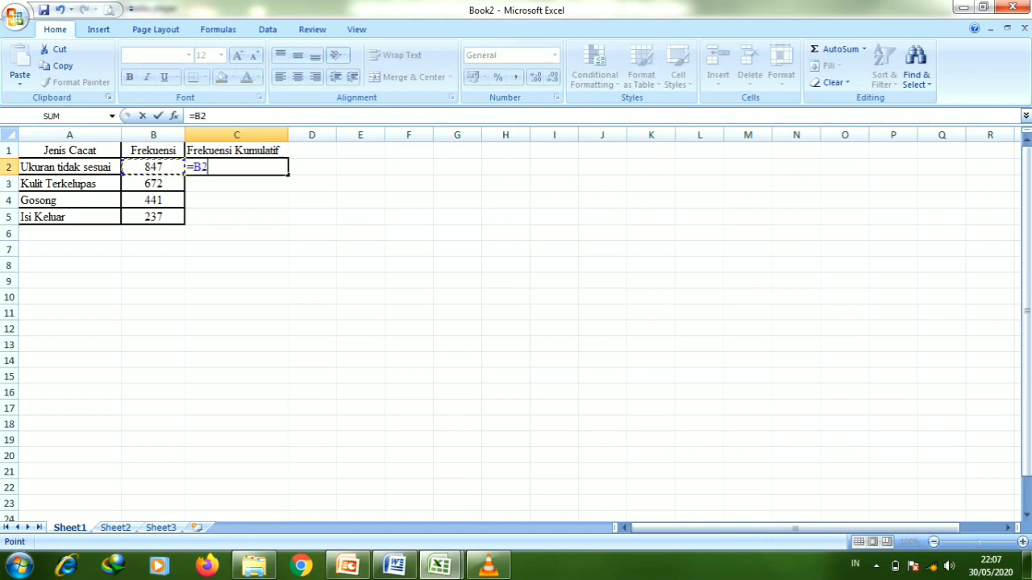
{"action": "key", "text": "Return"}
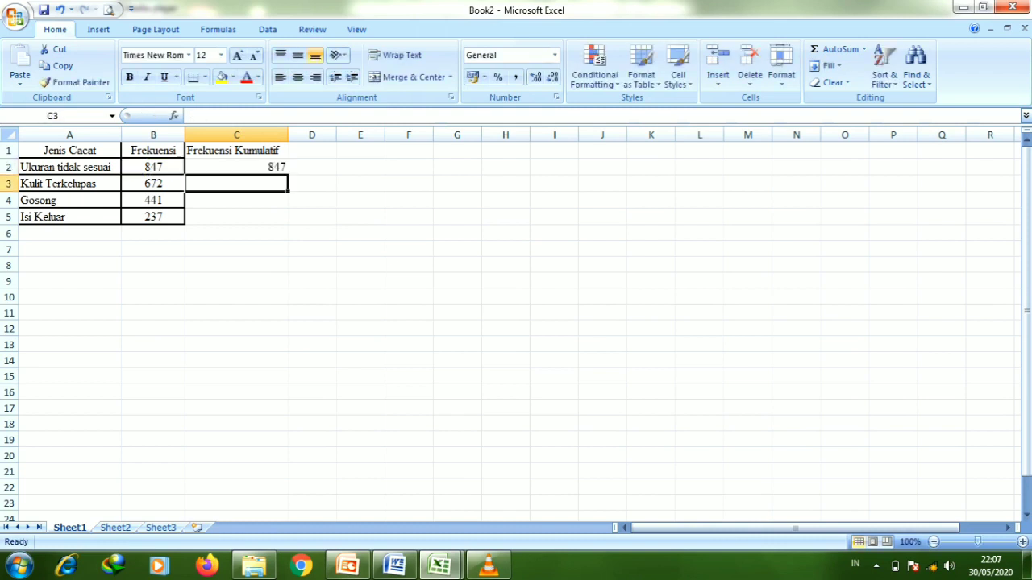
- Enter =C2+B3 in cell C3 and fill the formula down to C5
{"action": "type", "text": "="}
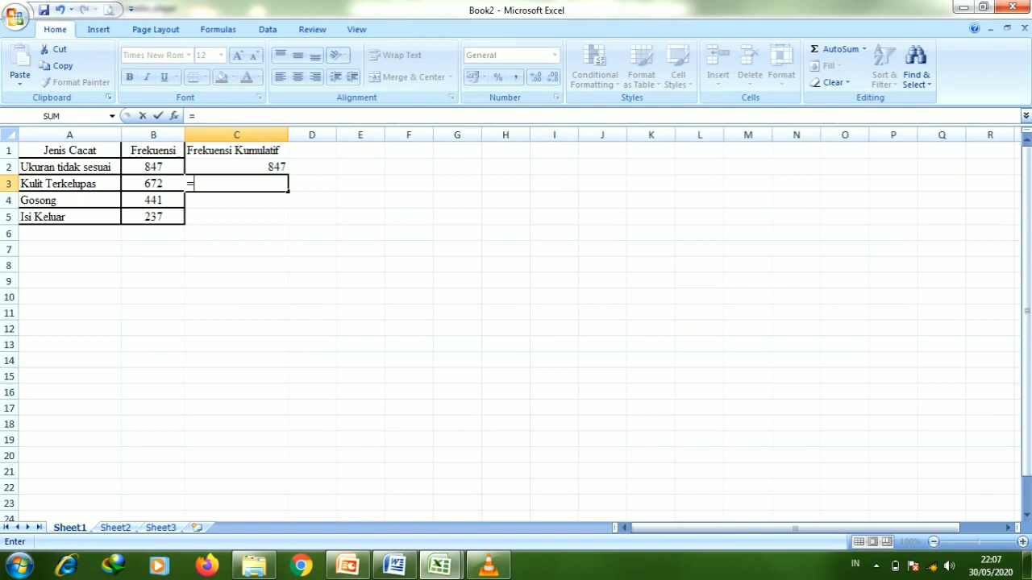
{"action": "key", "text": "Up"}
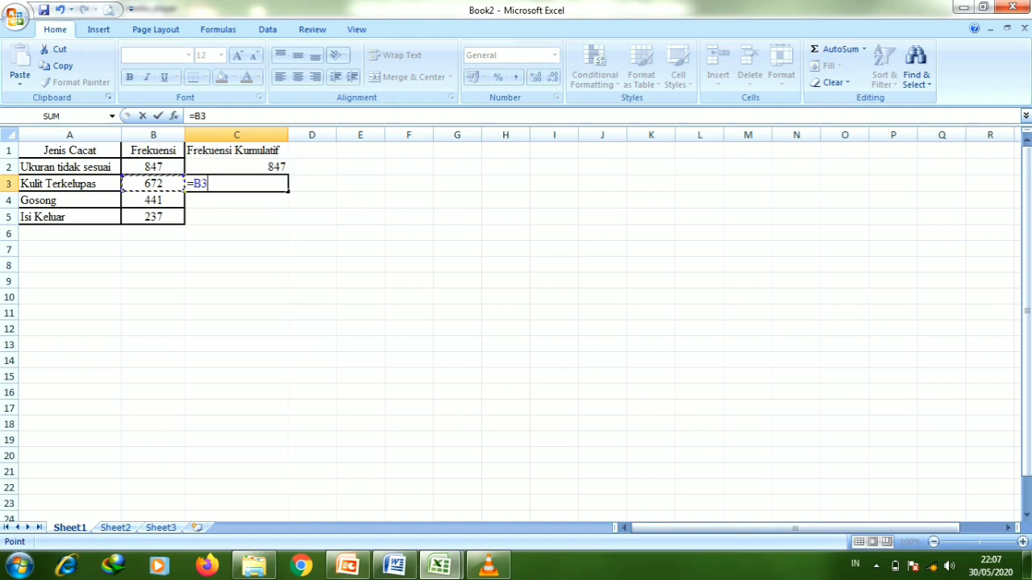
{"action": "type", "text": "+"}
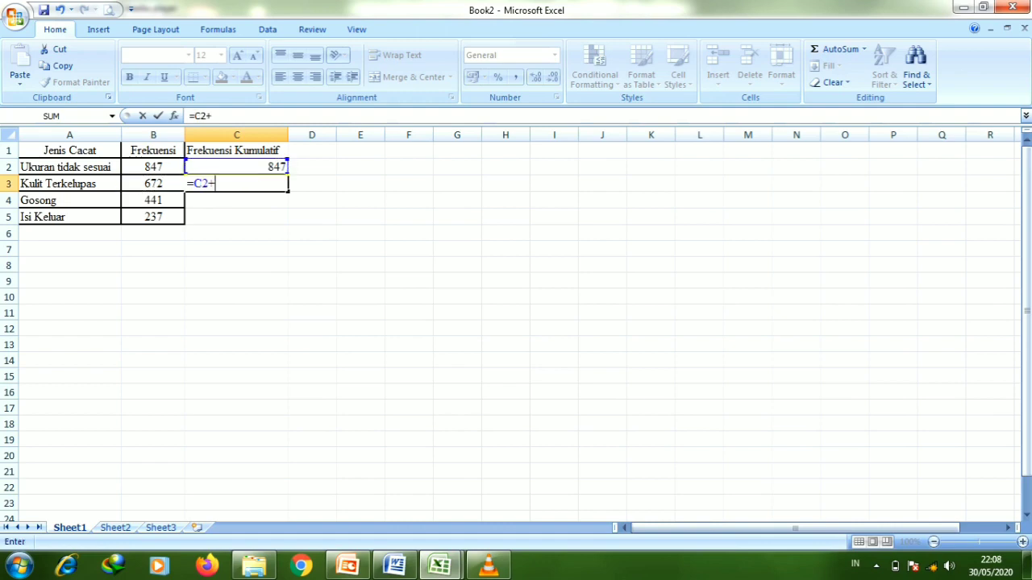
{"action": "type", "text": "B3"}
{"action": "key", "text": "Return"}
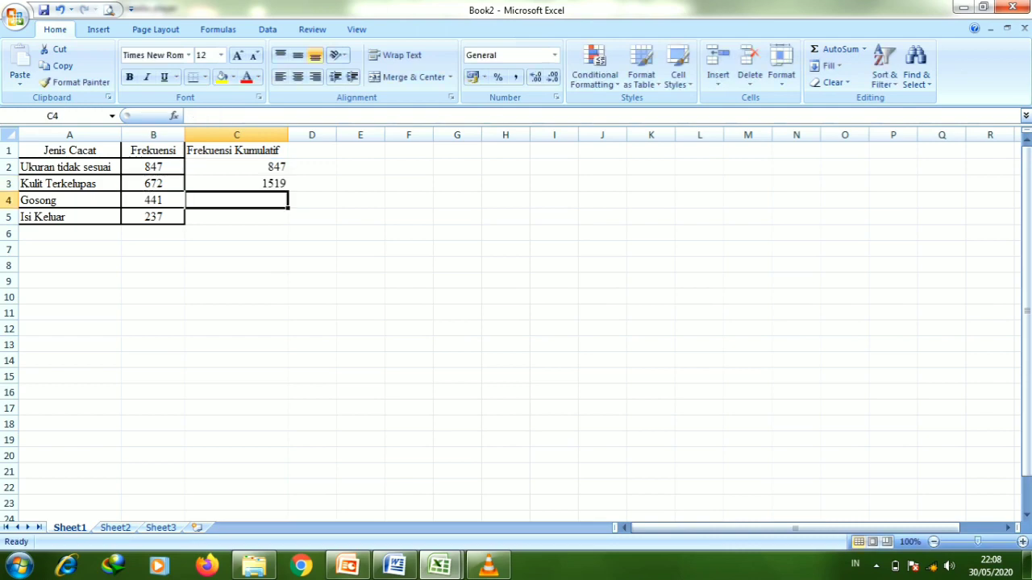
{"action": "left_click", "coordinate": [236, 183]}
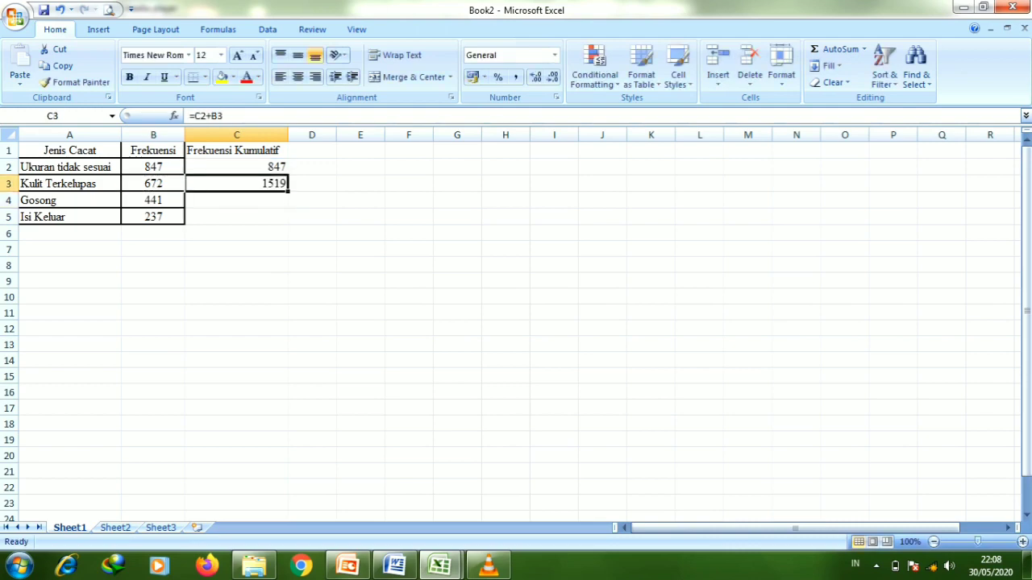
{"action": "left_click_drag", "start_coordinate": [288, 191], "coordinate": [287, 223]}
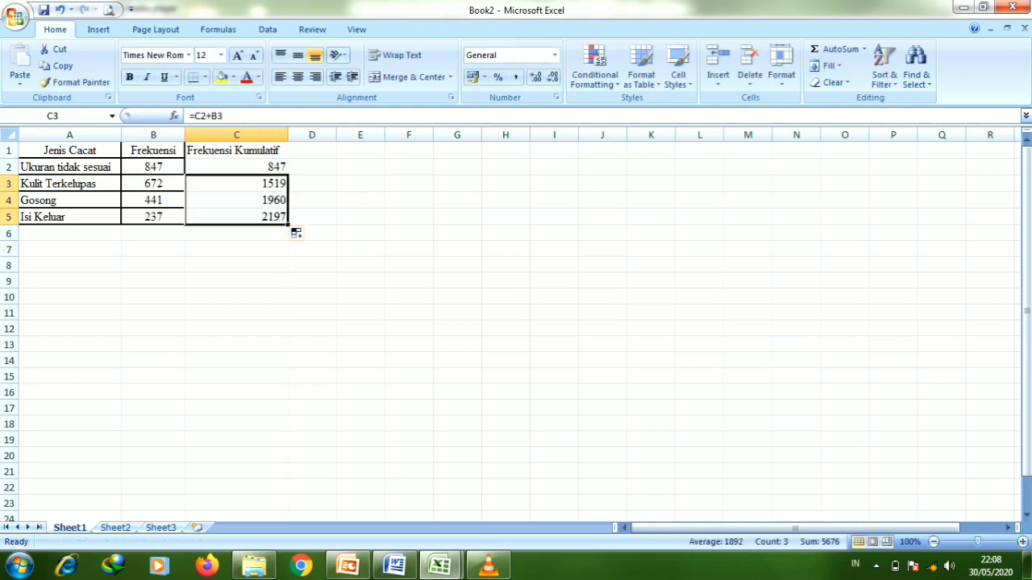
- Label cell A6 below the defect types as "Total"
{"action": "left_click", "coordinate": [69, 233]}
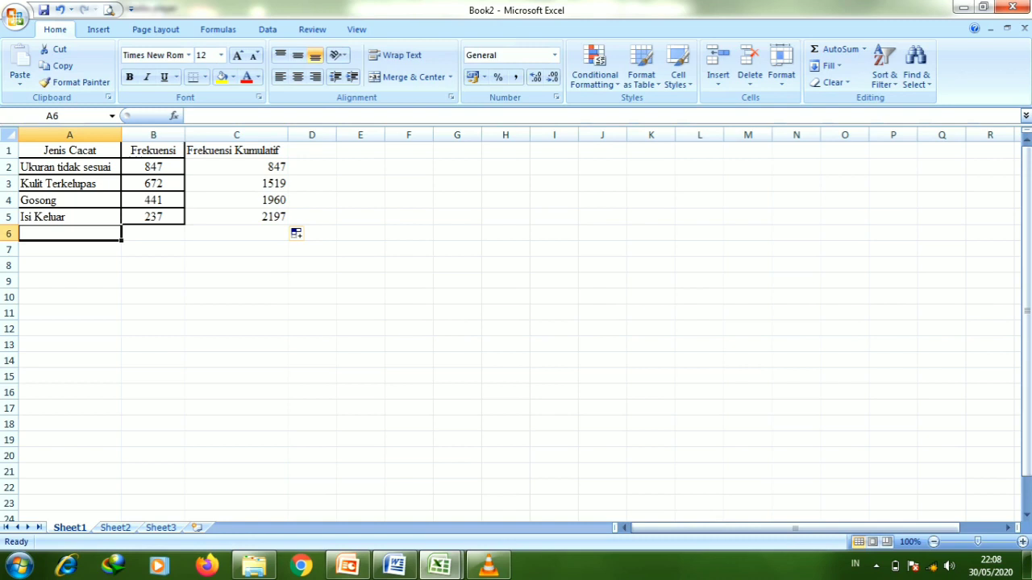
{"action": "type", "text": "Tot"}
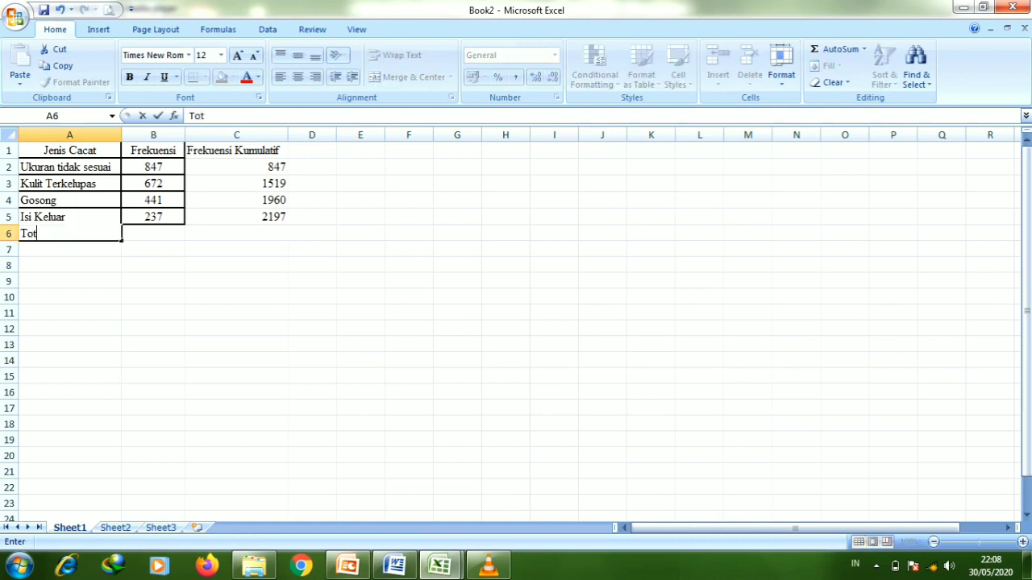
{"action": "type", "text": "al"}
{"action": "key", "text": "Tab"}
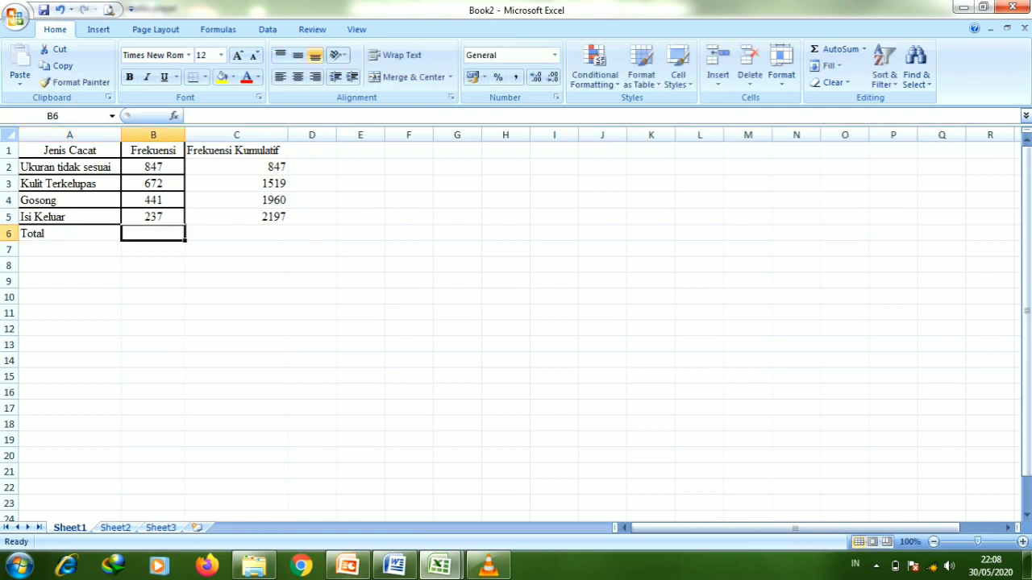
- Enter =SUM(B2:B5) in cell B6 and compare the total with the last cumulative frequency in C5
{"action": "type", "text": "=Su"}
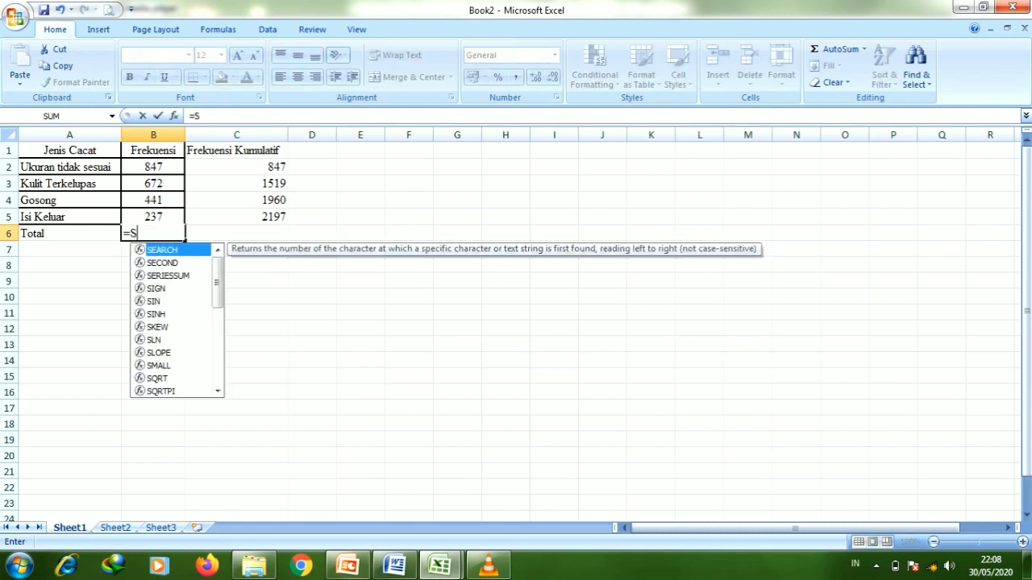
{"action": "key", "text": "Down"}
{"action": "key", "text": "Down"}
{"action": "key", "text": "Tab"}
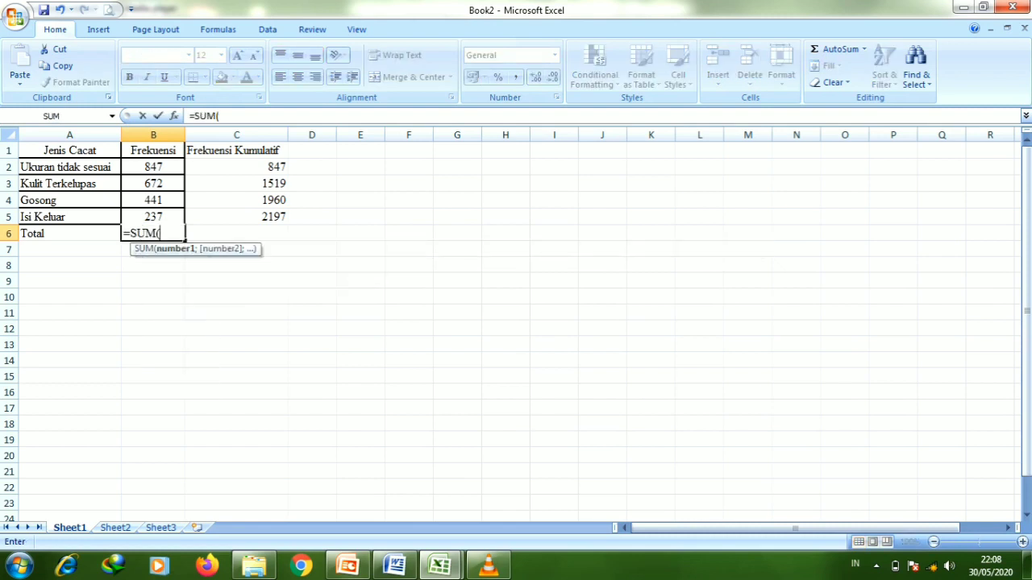
{"action": "left_click_drag", "start_coordinate": [153, 167], "coordinate": [177, 217]}
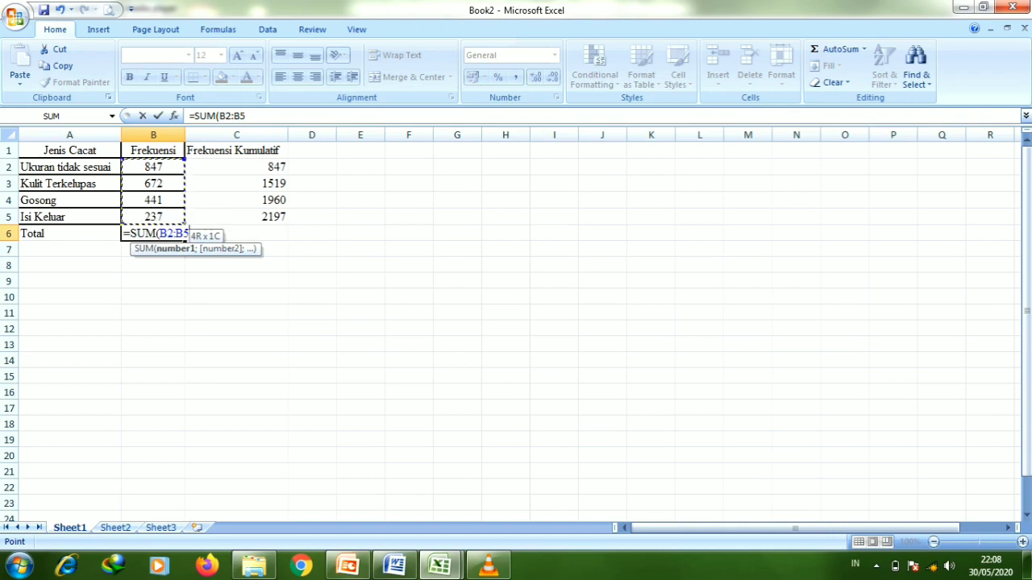
{"action": "key", "text": "Return"}
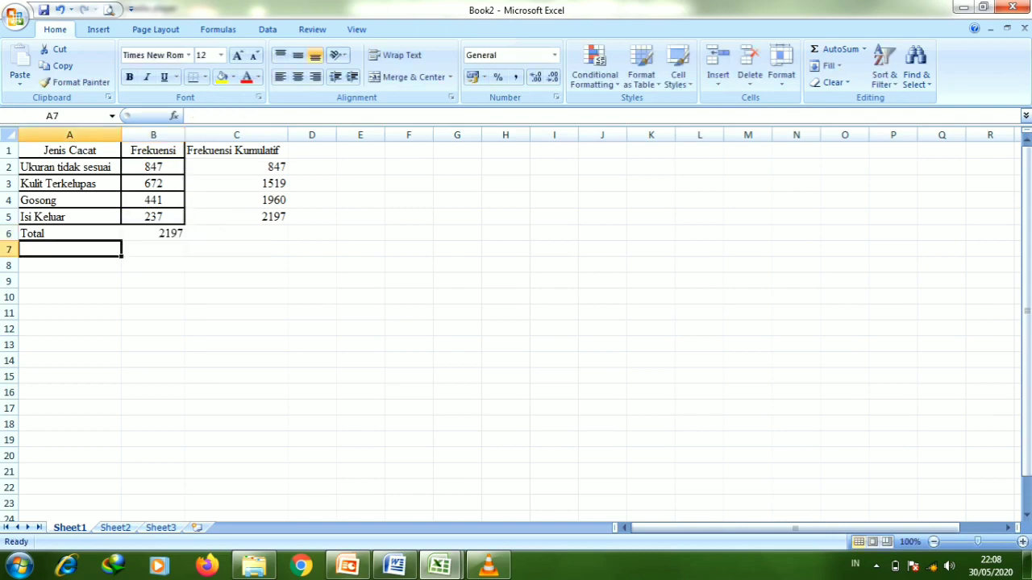
{"action": "left_click", "coordinate": [153, 232]}
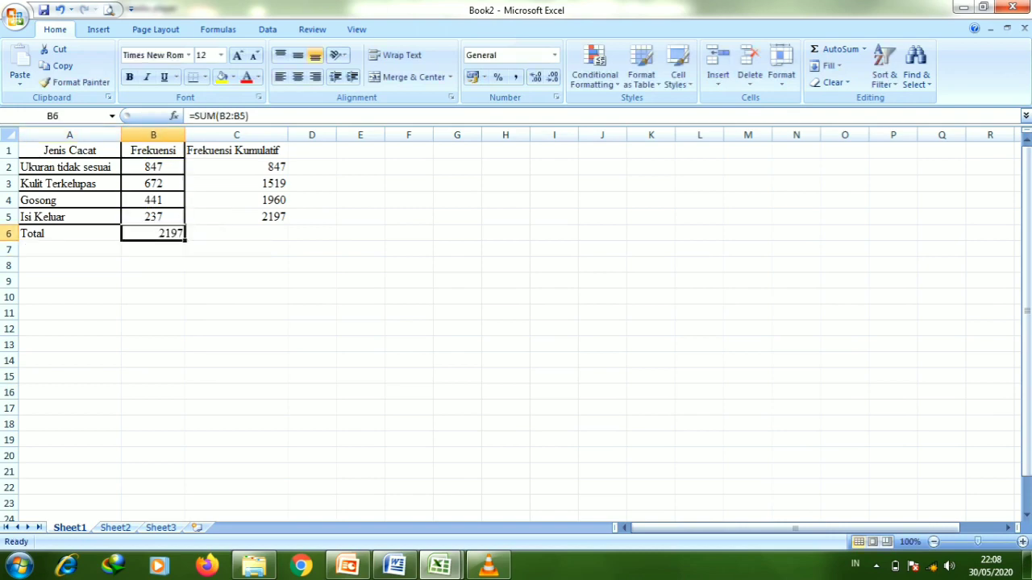
{"action": "left_click", "coordinate": [236, 217]}
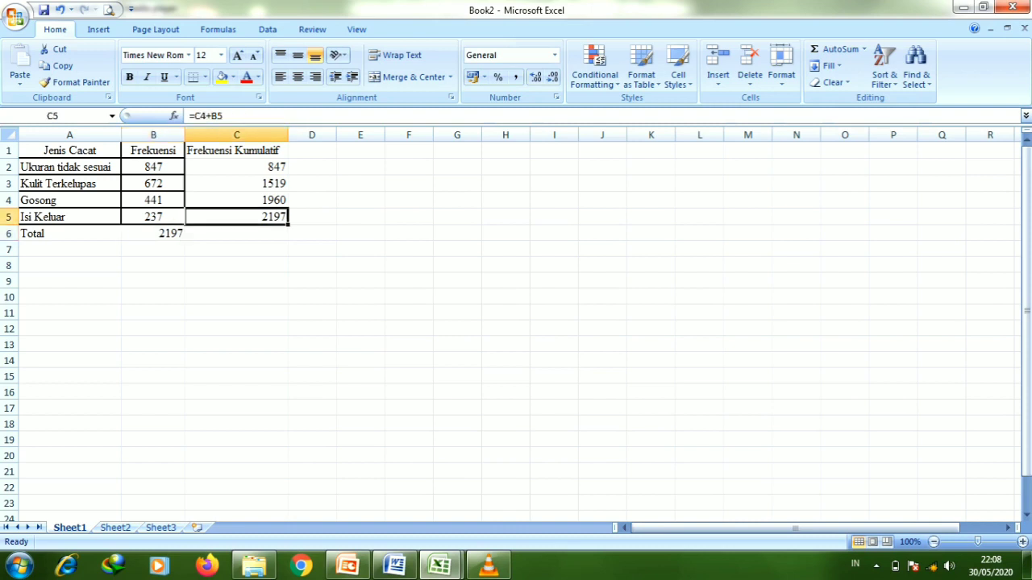
- Add the header "Persentase Kumulatif" in cell D1 and widen column D to fit it
{"action": "left_click", "coordinate": [312, 151]}
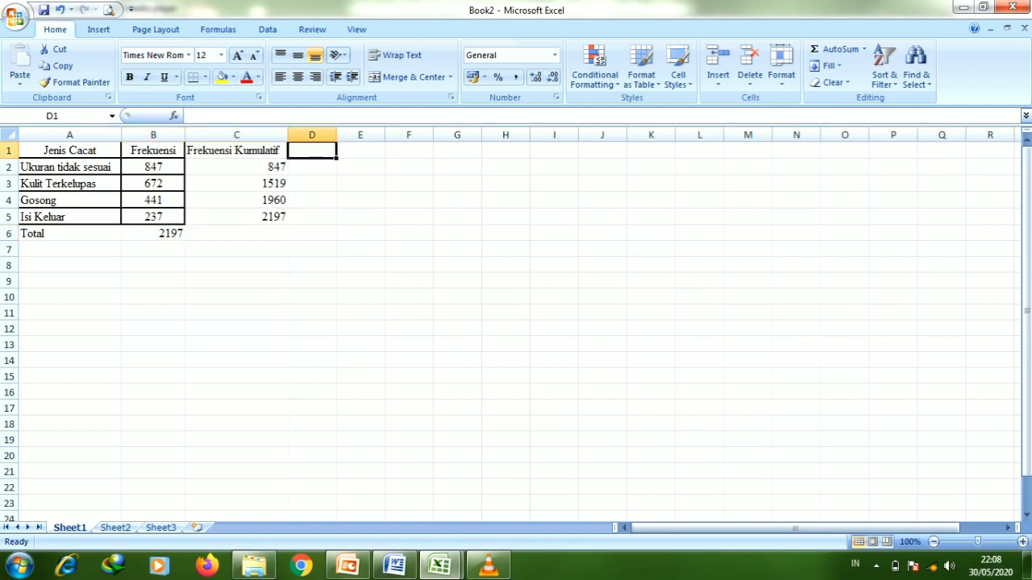
{"action": "left_click_drag", "start_coordinate": [336, 134], "coordinate": [379, 135]}
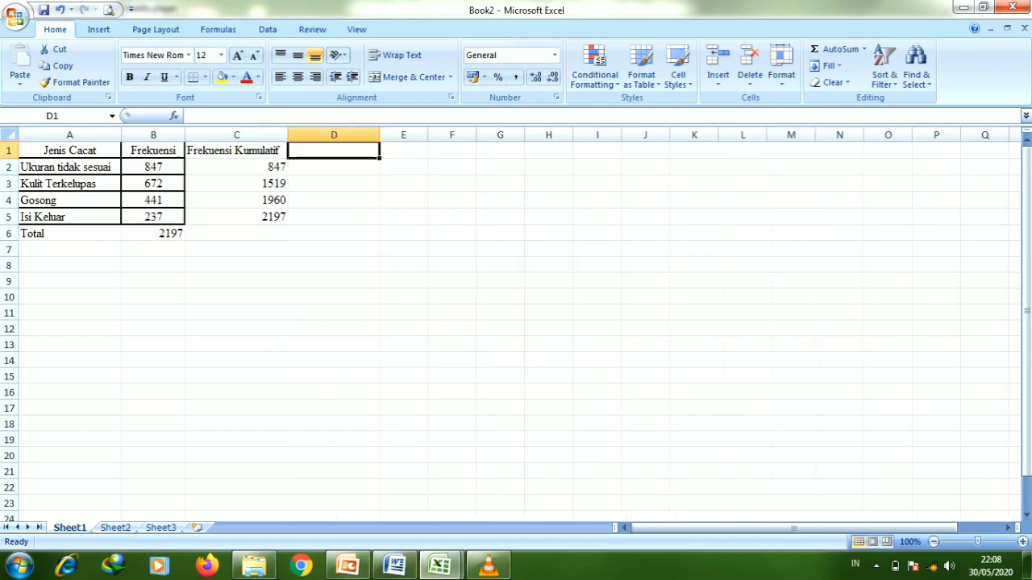
{"action": "type", "text": "Per"}
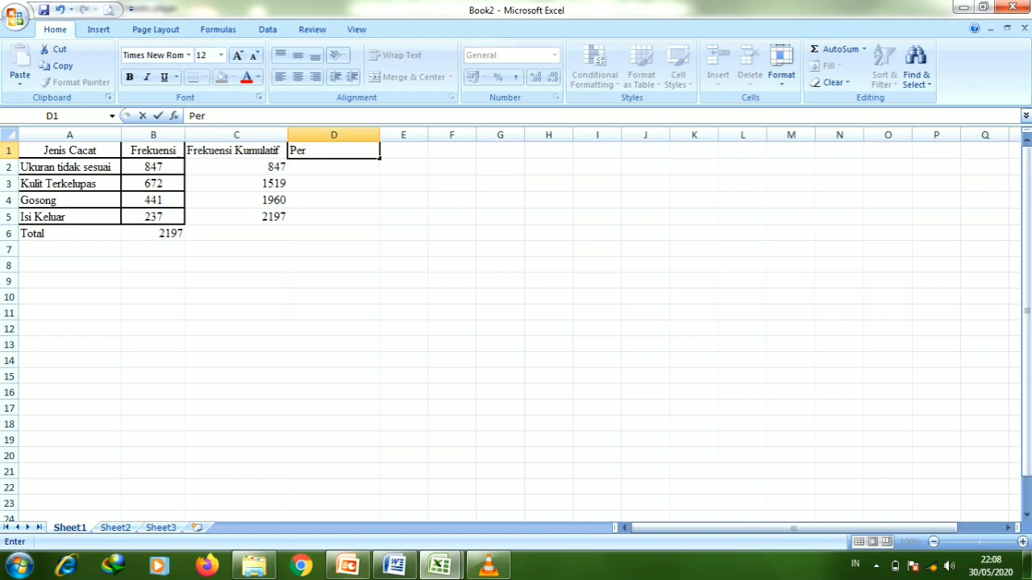
{"action": "type", "text": "sentase Kumulatif"}
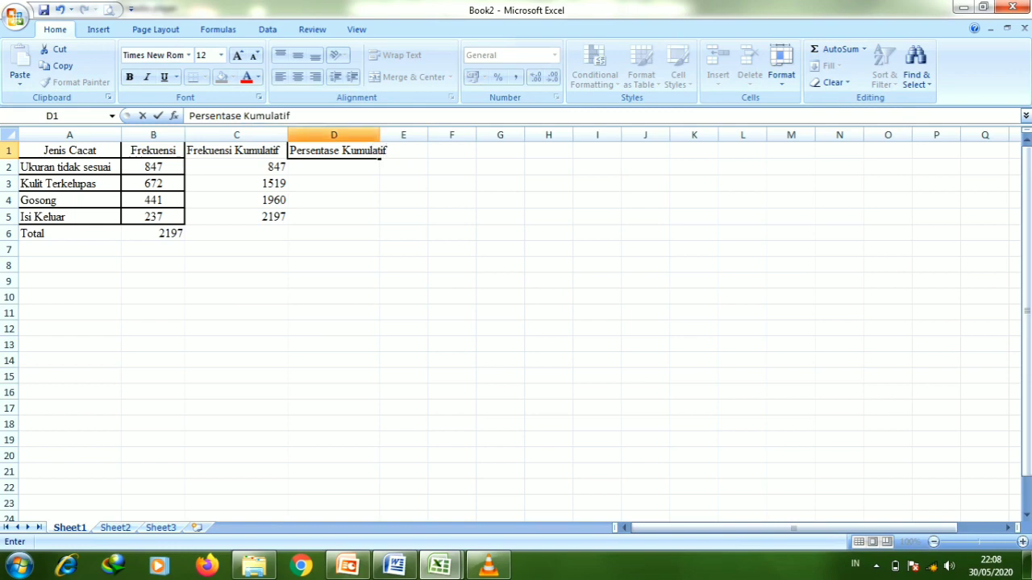
{"action": "left_click", "coordinate": [403, 166]}
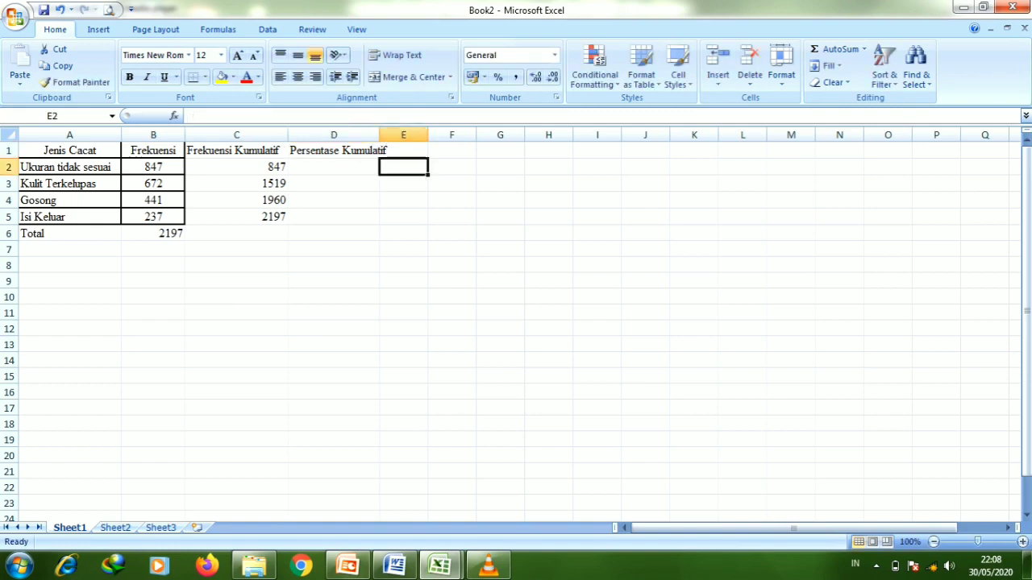
{"action": "left_click_drag", "start_coordinate": [379, 134], "coordinate": [402, 135]}
- Enter =C2/B6 in cell D2 to calculate the first cumulative percentage
{"action": "left_click", "coordinate": [355, 167]}
{"action": "type", "text": "="}
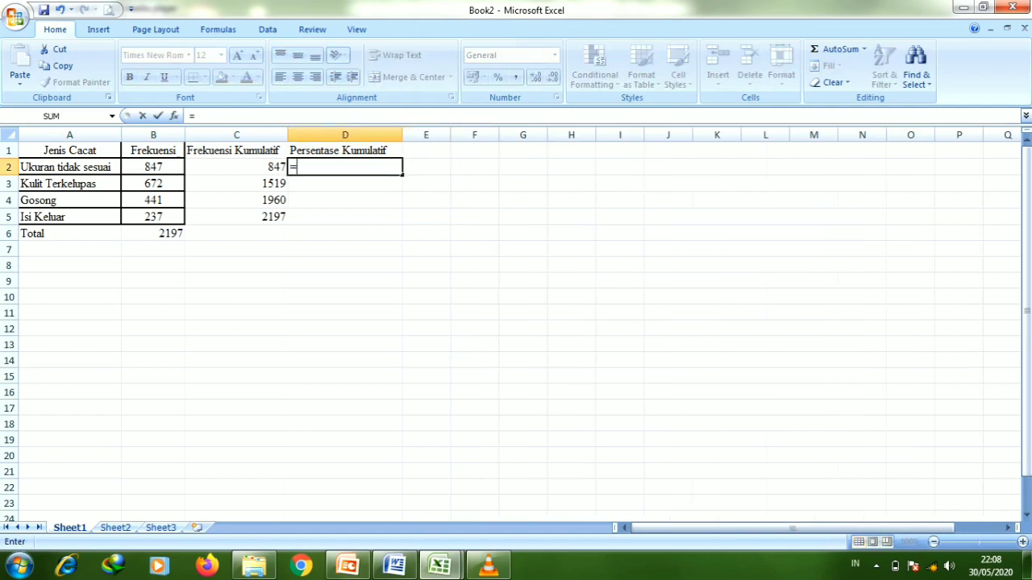
{"action": "key", "text": "Left"}
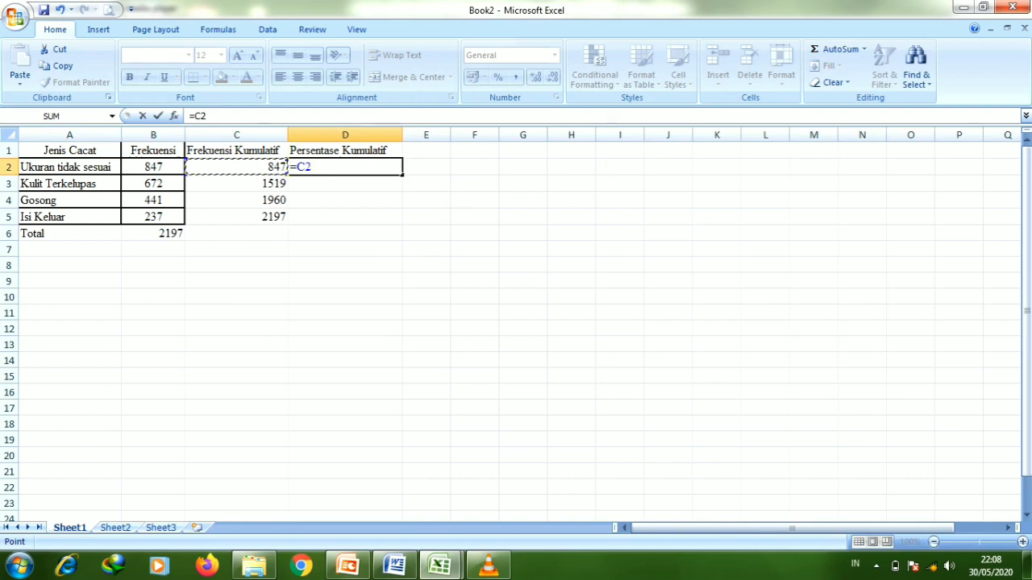
{"action": "type", "text": "/B6"}
{"action": "key", "text": "Return"}
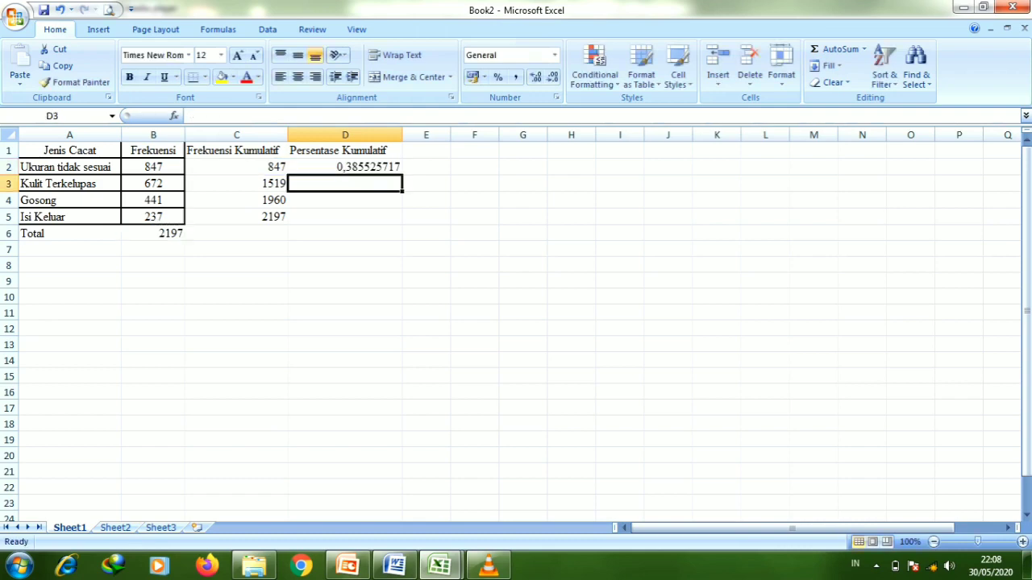
- Enter =C3/B6 in cell D3 for the Kulit Terkelupas cumulative percentage
{"action": "left_click", "coordinate": [345, 166]}
{"action": "left_click", "coordinate": [345, 184]}
{"action": "type", "text": "="}
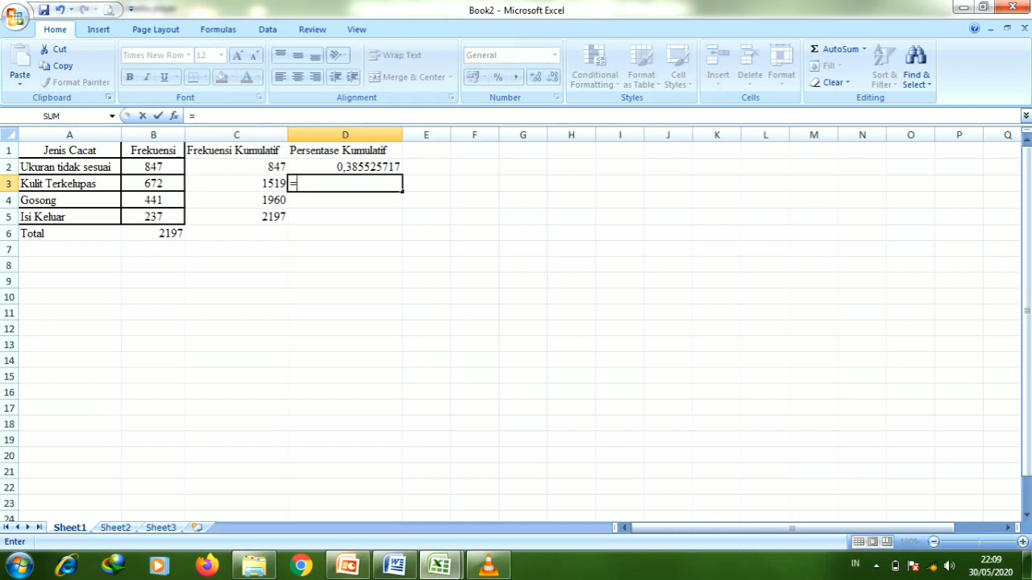
{"action": "key", "text": "Left"}
{"action": "type", "text": "/"}
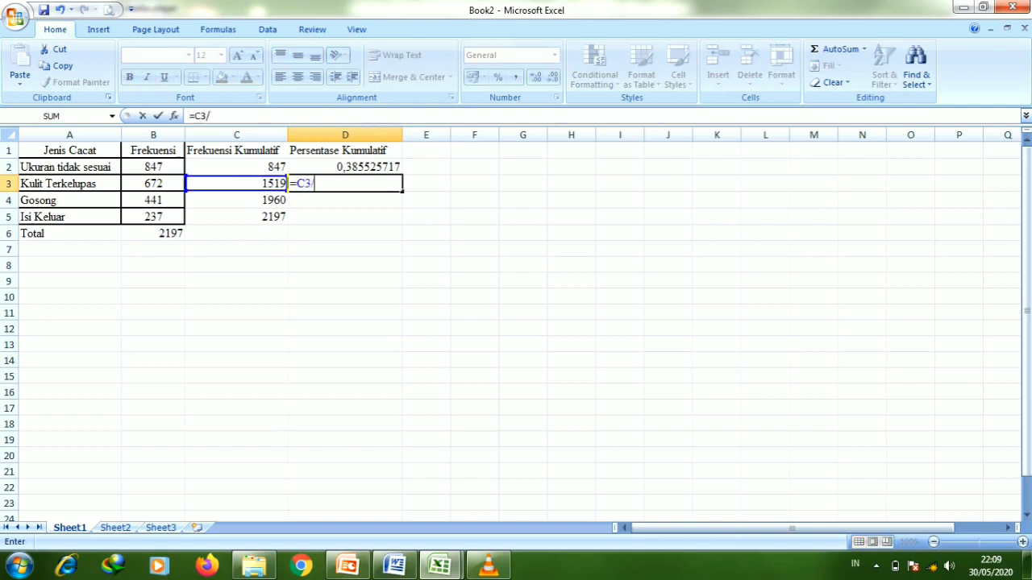
{"action": "key", "text": "Left"}
{"action": "key", "text": "Left"}
{"action": "key", "text": "Down"}
{"action": "key", "text": "Down"}
{"action": "key", "text": "Down"}
{"action": "key", "text": "Return"}
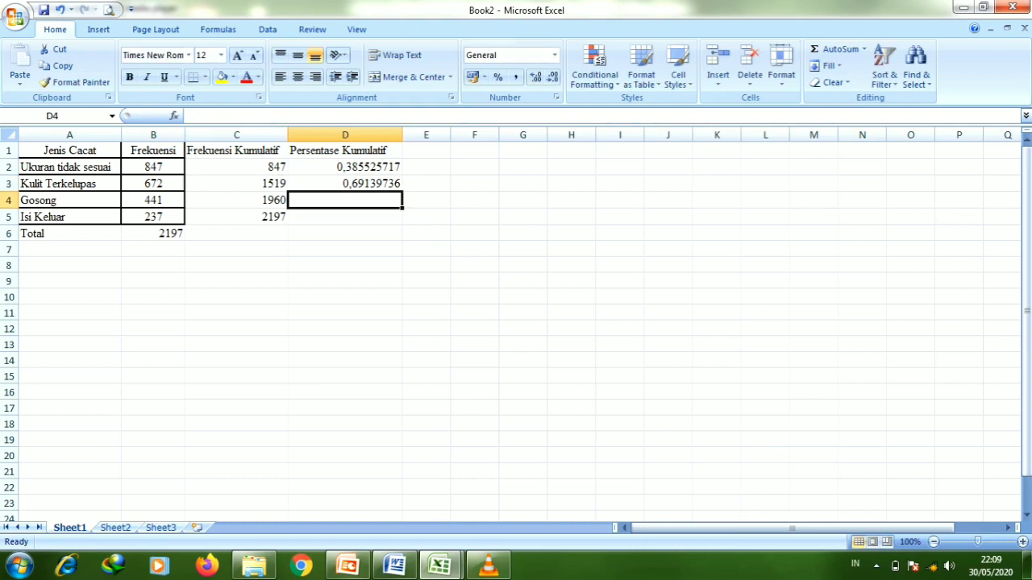
{"action": "type", "text": "="}
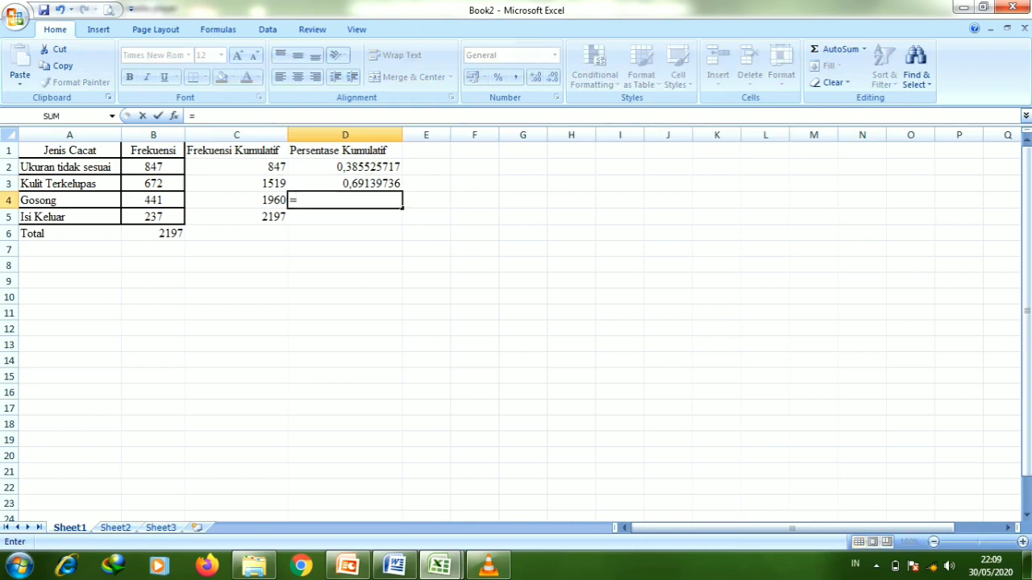
{"action": "key", "text": "Left"}
{"action": "key", "text": "Left"}
{"action": "key", "text": "Down"}
{"action": "key", "text": "Down"}
{"action": "key", "text": "Return"}
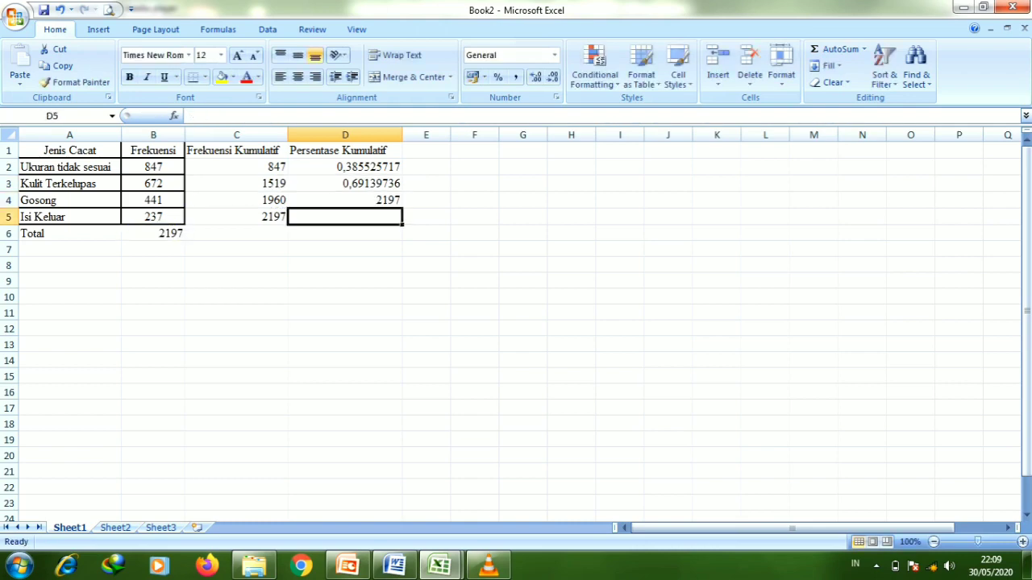
{"action": "type", "text": "="}
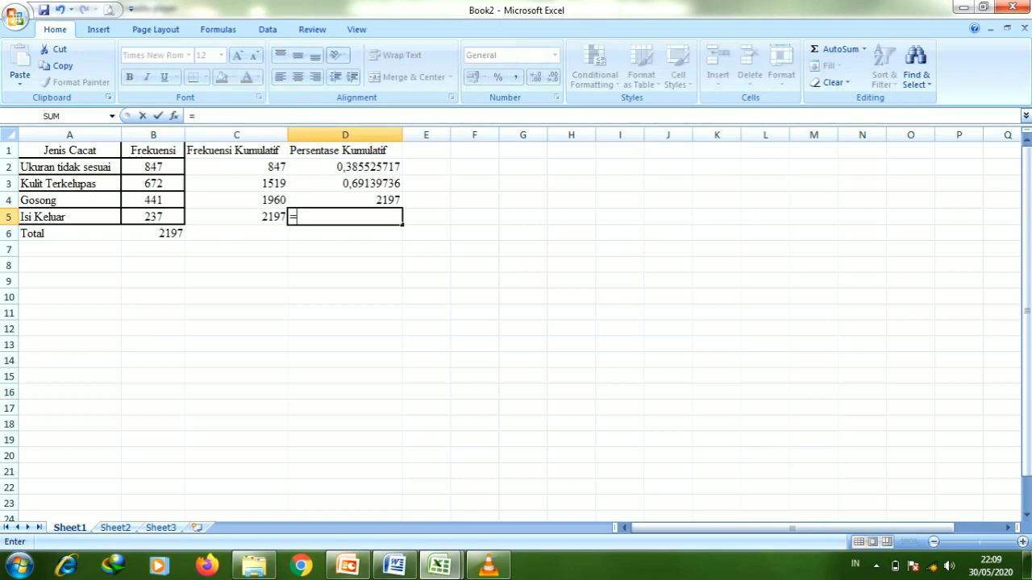
{"action": "key", "text": "Left"}
{"action": "key", "text": "Up"}
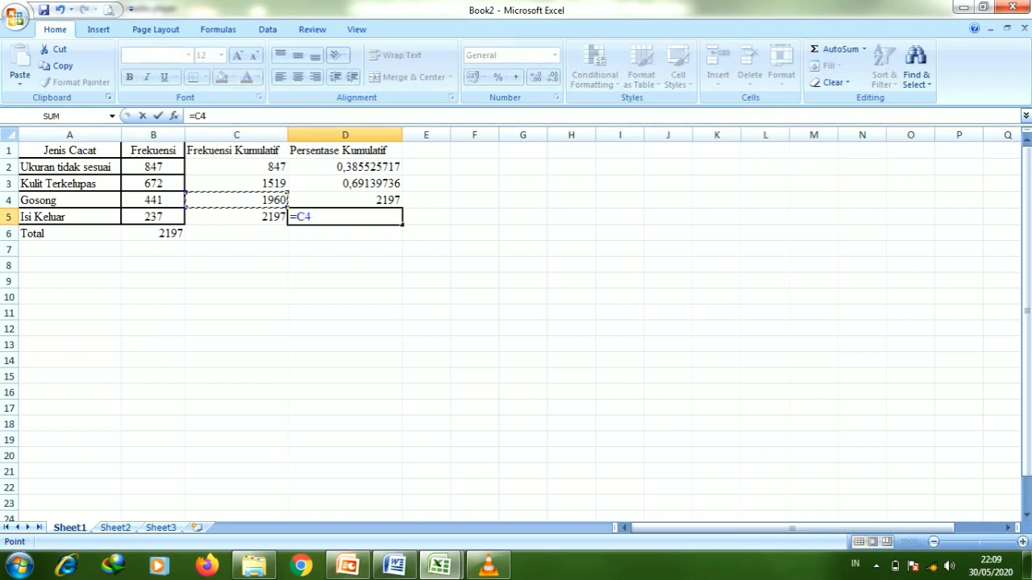
{"action": "key", "text": "Right"}
{"action": "type", "text": "+"}
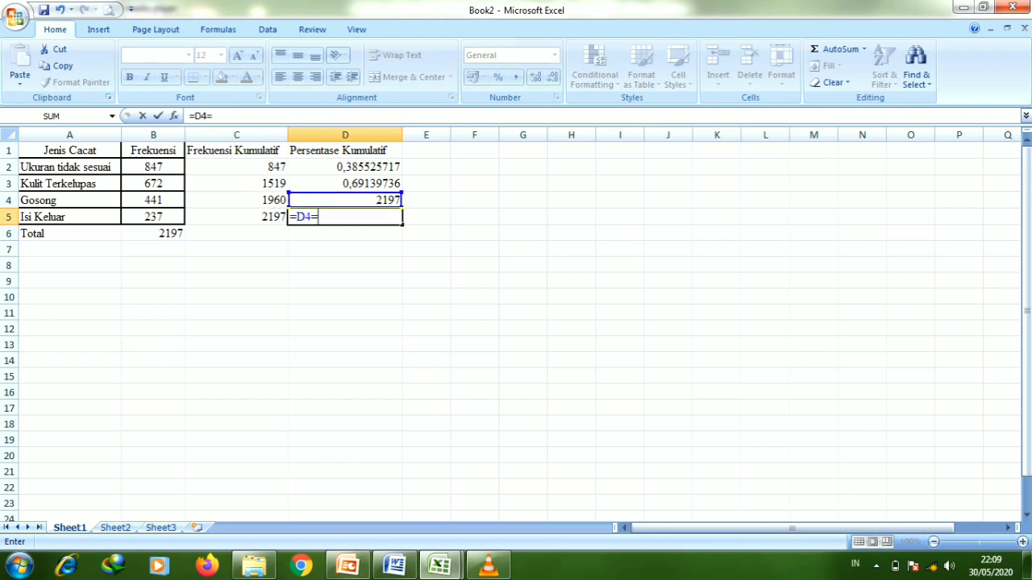
{"action": "key", "text": "Escape"}
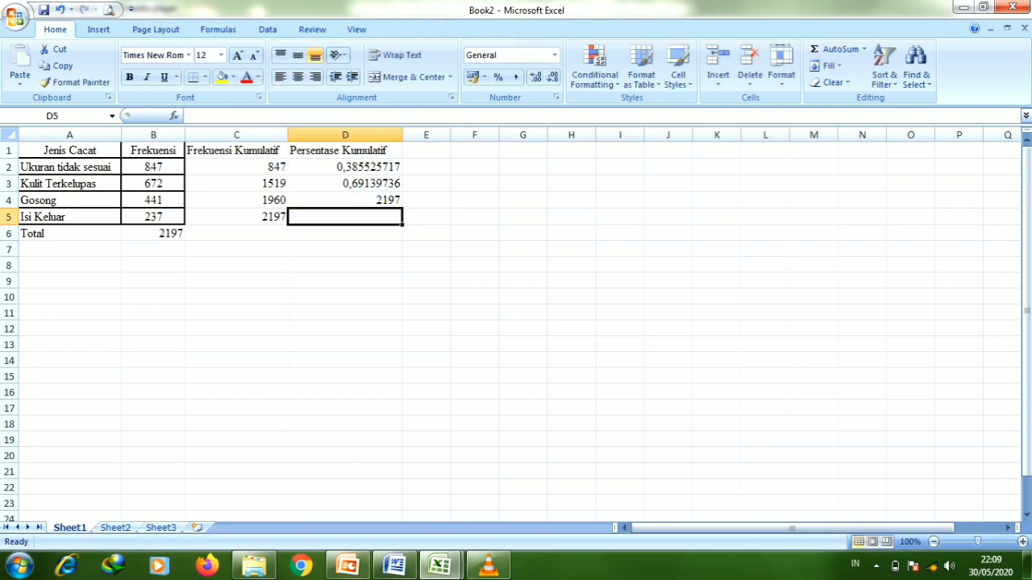
- Enter =C4/B6 in cell D4 for the Gosong cumulative percentage
{"action": "key", "text": "Up"}
{"action": "type", "text": "="}
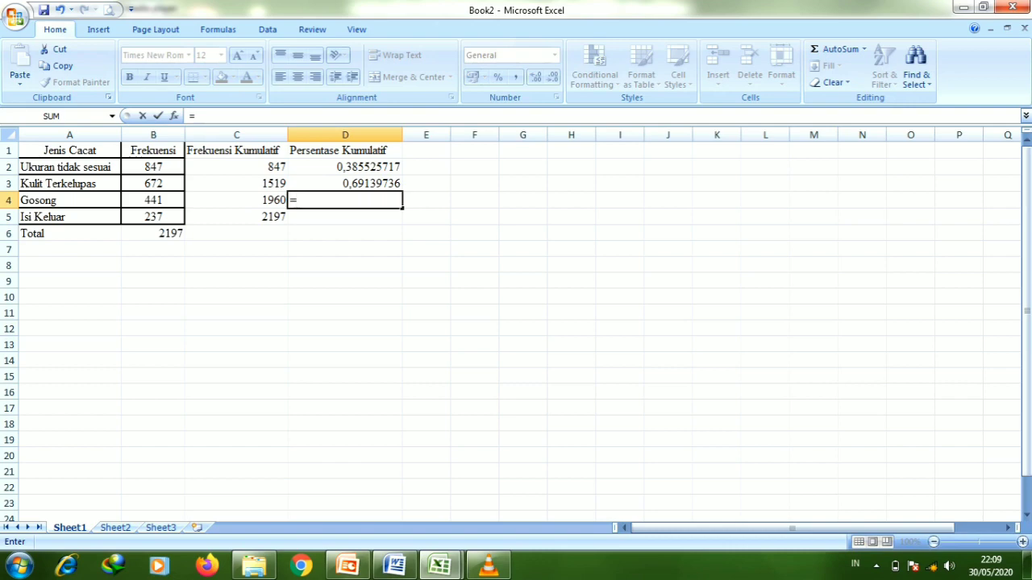
{"action": "key", "text": "Left"}
{"action": "type", "text": "/"}
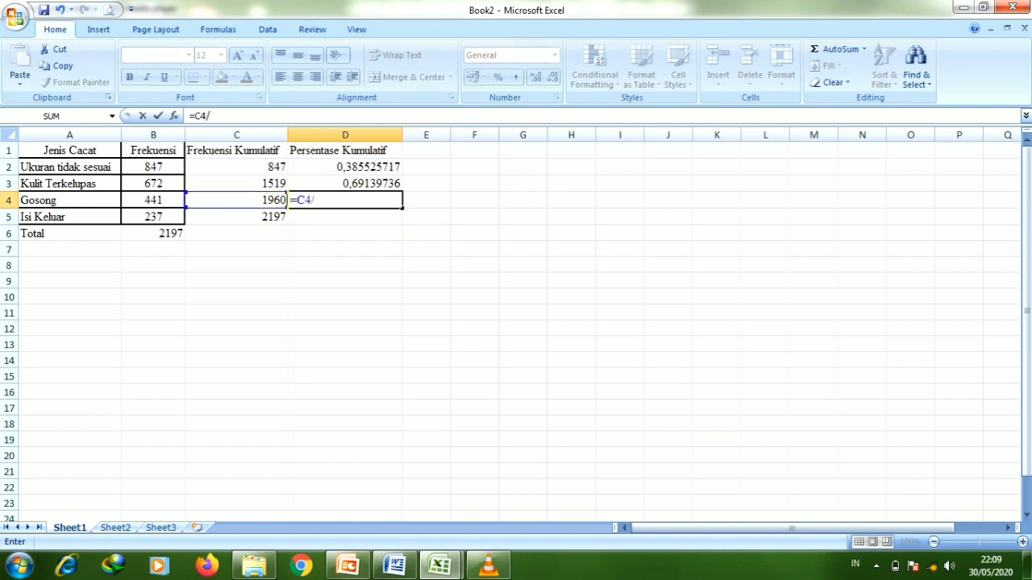
{"action": "type", "text": "B6"}
{"action": "key", "text": "Return"}
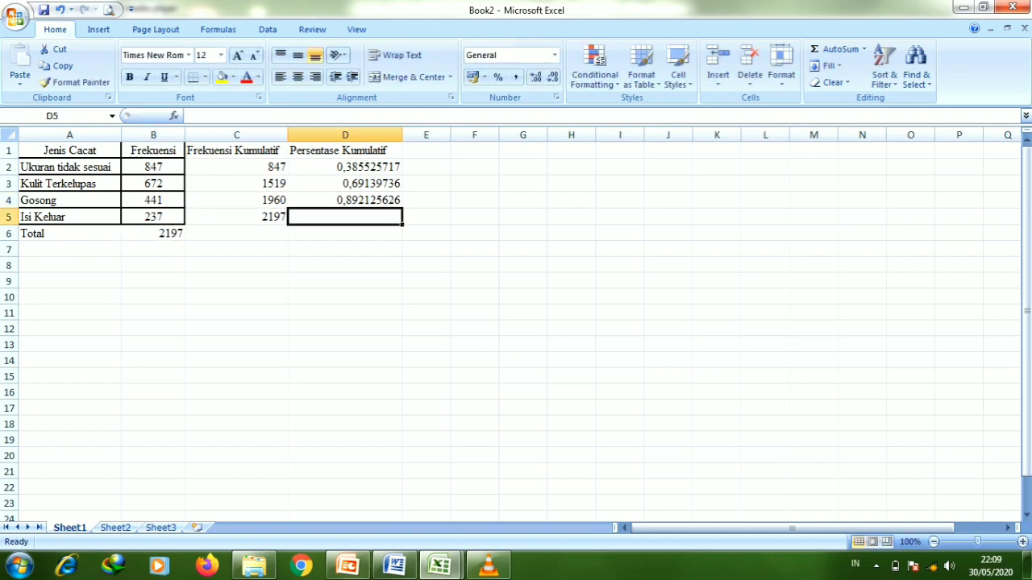
- Enter =C5/B6 in cell D5 for the Isi Keluar cumulative percentage
{"action": "key", "text": "Left"}
{"action": "key", "text": "Right"}
{"action": "type", "text": "="}
{"action": "key", "text": "Left"}
{"action": "type", "text": "/B6"}
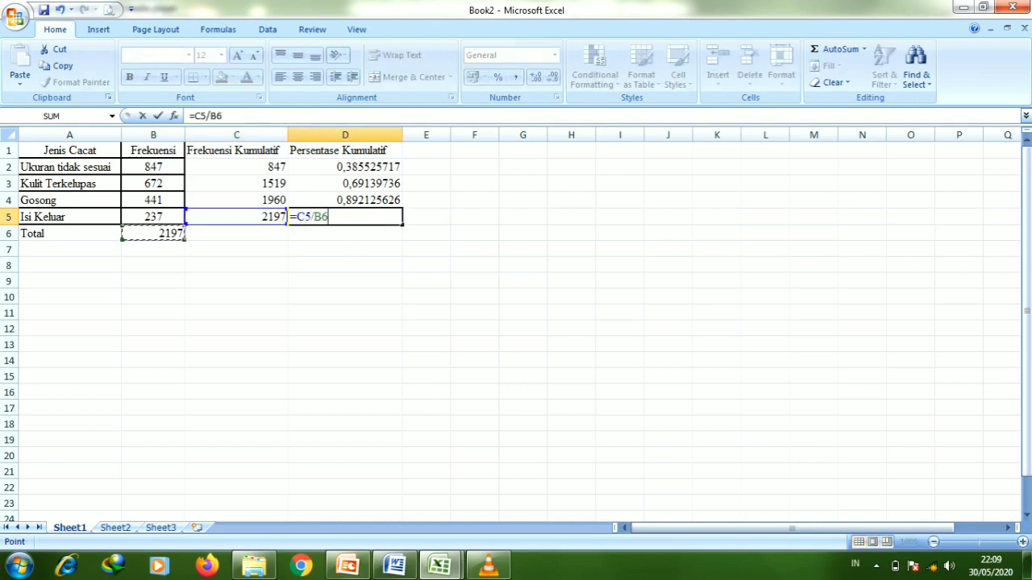
{"action": "key", "text": "Return"}
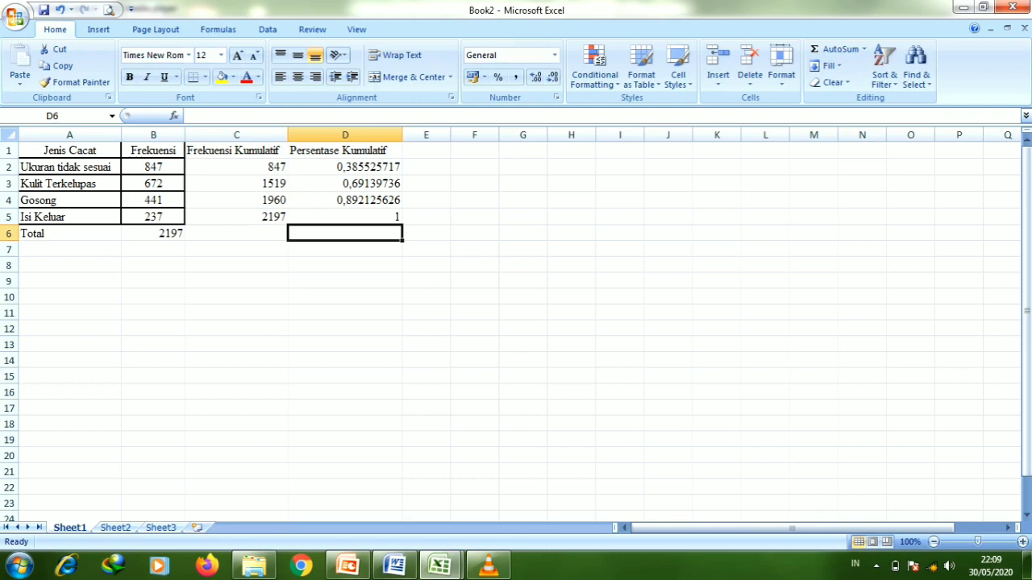
- Format the Persentase Kumulatif cells D1:D5 as percentages
{"action": "left_click_drag", "start_coordinate": [345, 151], "coordinate": [345, 217]}
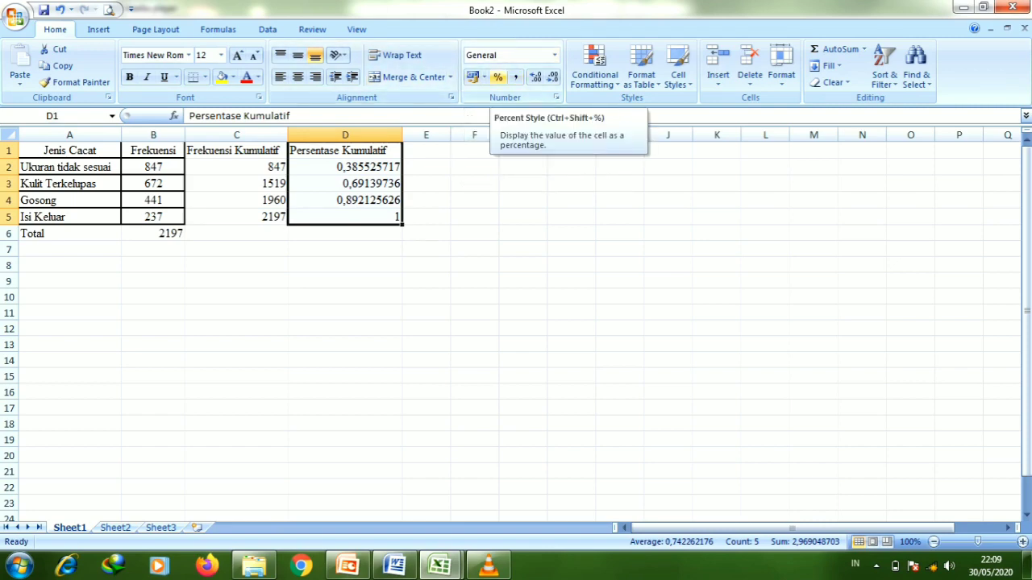
{"action": "left_click", "coordinate": [497, 76]}
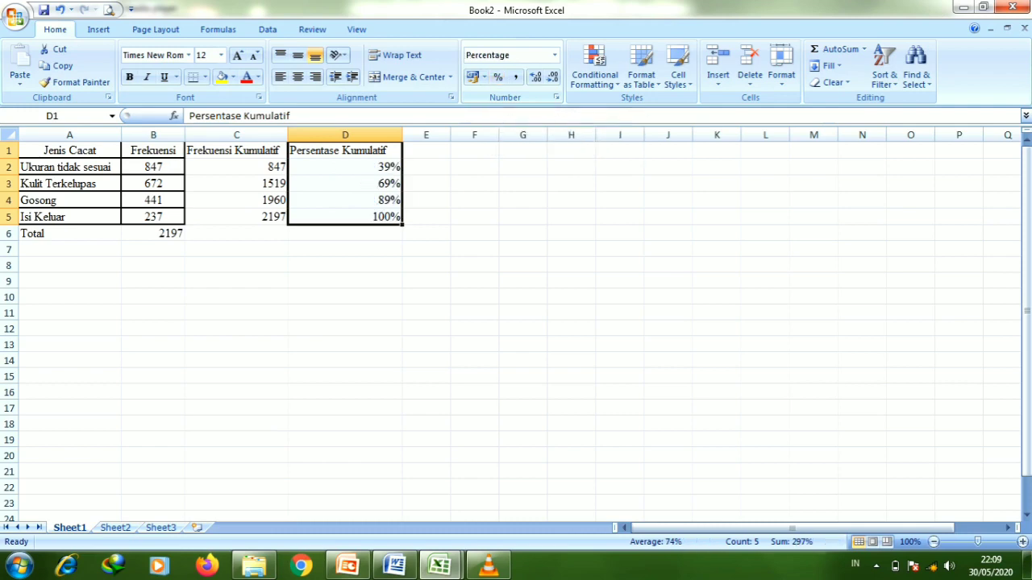
{"action": "left_click", "coordinate": [554, 54]}
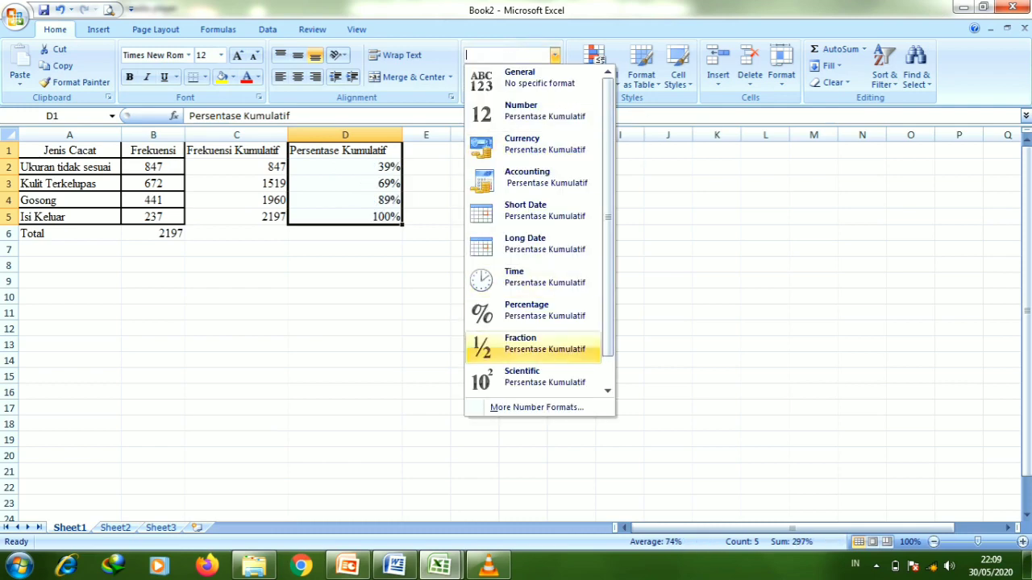
{"action": "left_click", "coordinate": [532, 310]}
{"action": "left_click", "coordinate": [425, 183]}
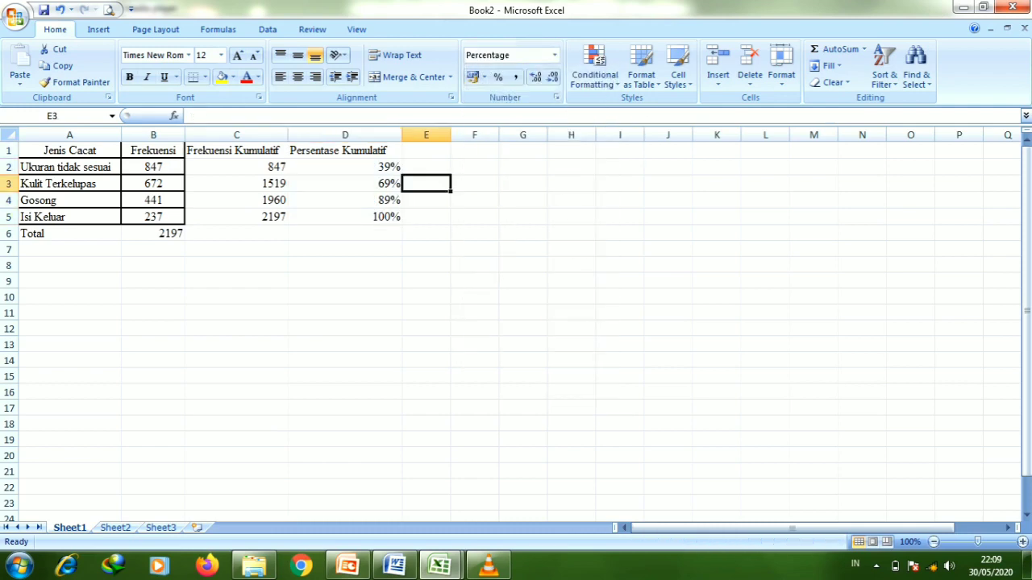
- Insert an empty 2-D clustered column chart with the blank cell F1 selected
{"action": "left_click", "coordinate": [425, 151]}
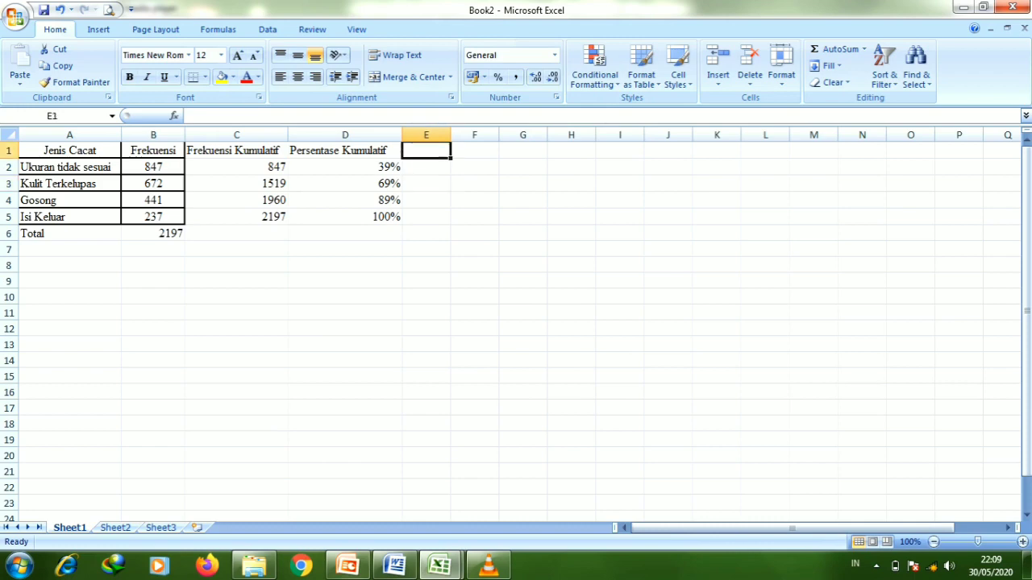
{"action": "left_click", "coordinate": [474, 151]}
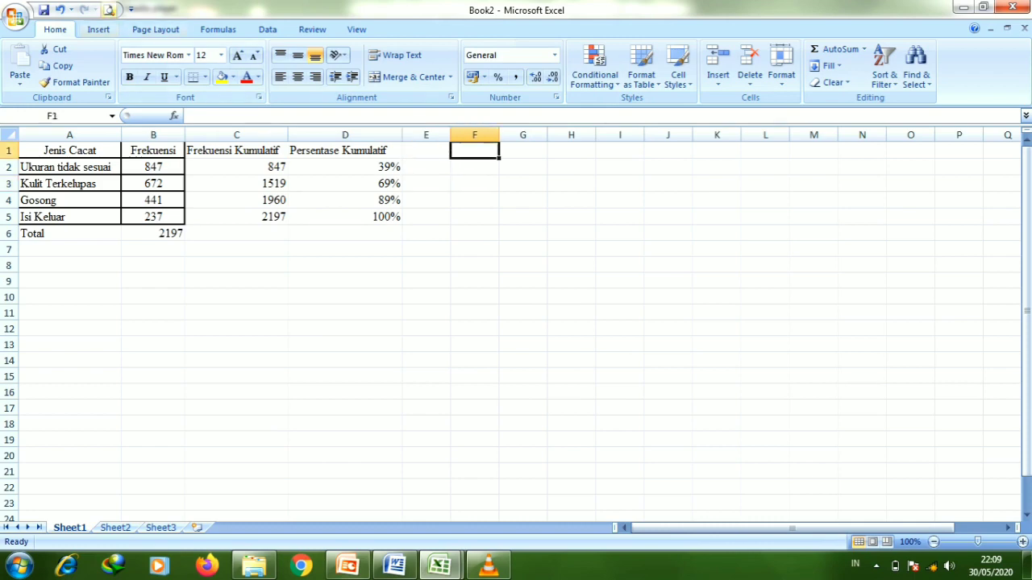
{"action": "left_click", "coordinate": [99, 30]}
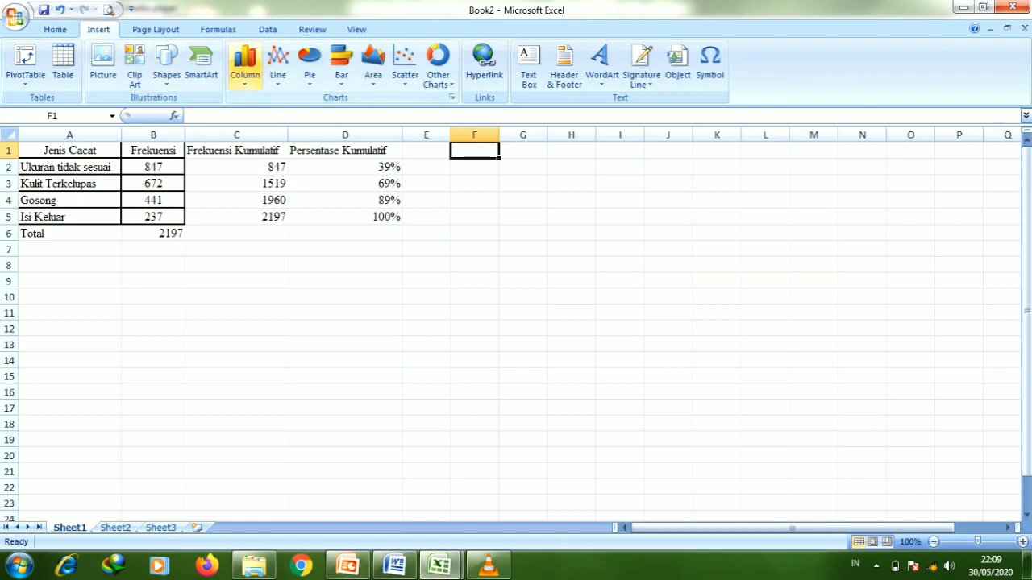
{"action": "left_click", "coordinate": [244, 64]}
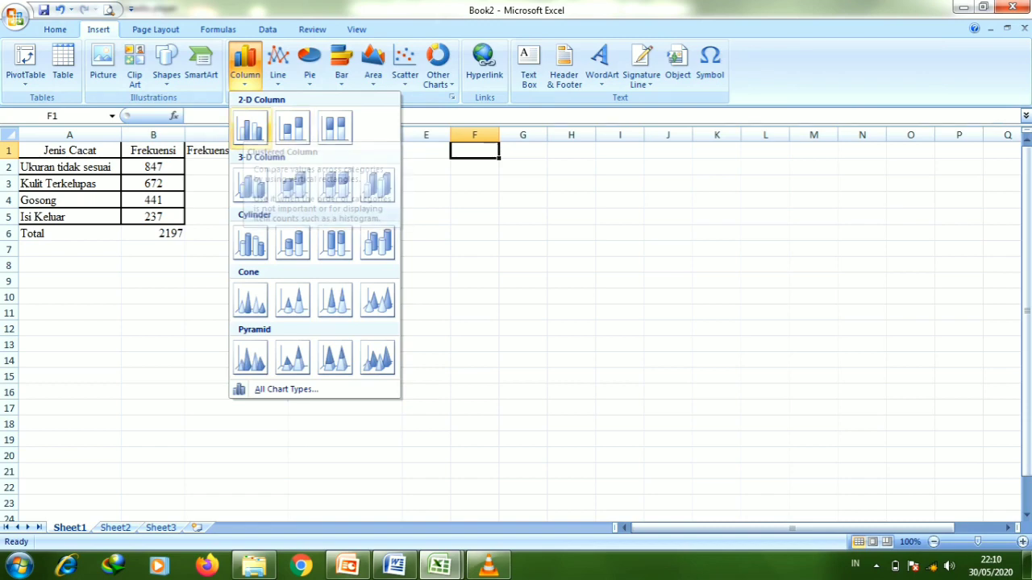
{"action": "left_click", "coordinate": [250, 128]}
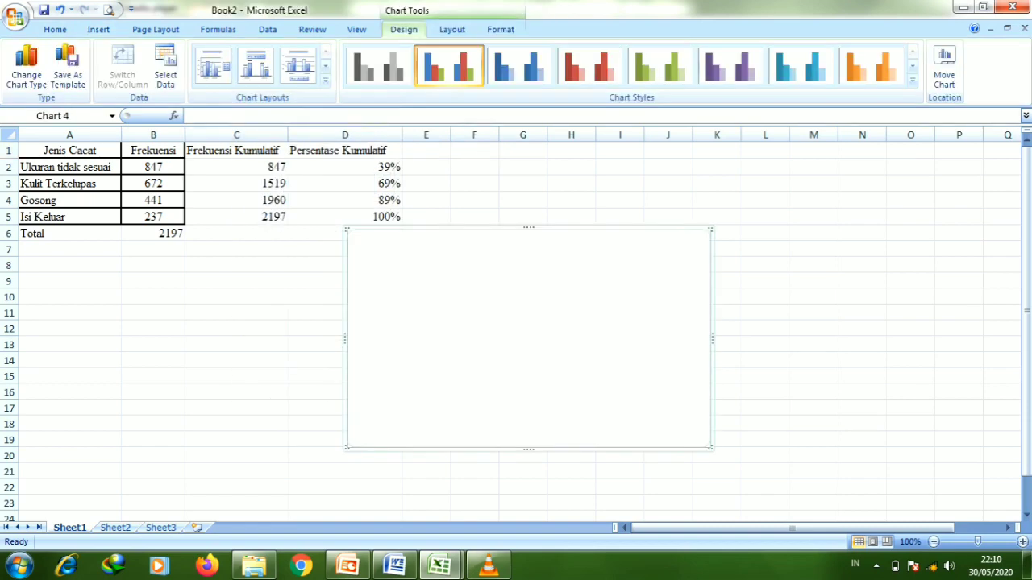
- Set the chart's data range to Sheet1 cells A1:B5 and D1:D5, covering Frekuensi and Persentase Kumulatif
{"action": "right_click", "coordinate": [524, 318]}
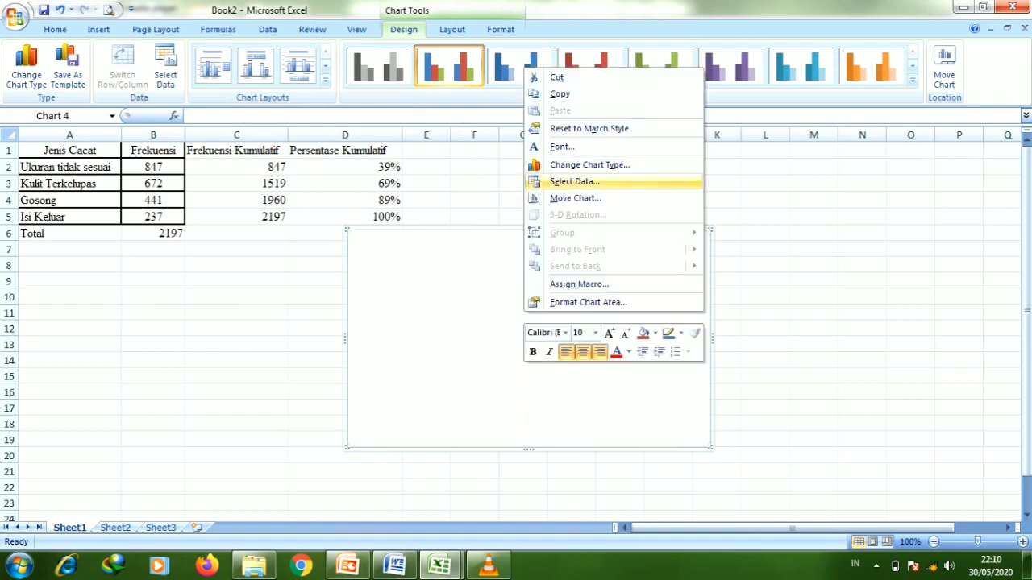
{"action": "left_click", "coordinate": [575, 181]}
{"action": "left_click", "coordinate": [70, 150]}
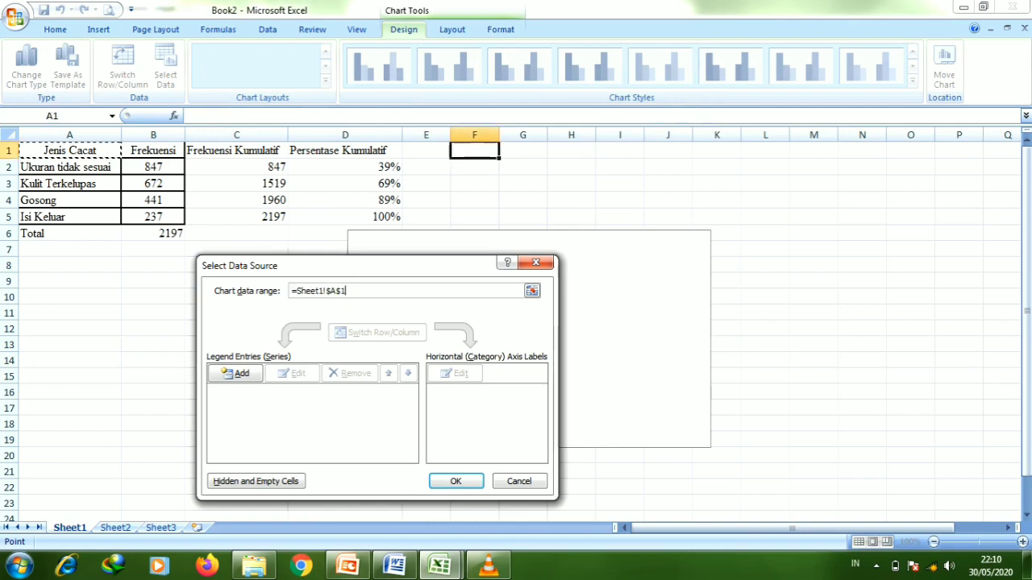
{"action": "left_click_drag", "start_coordinate": [70, 151], "coordinate": [173, 221]}
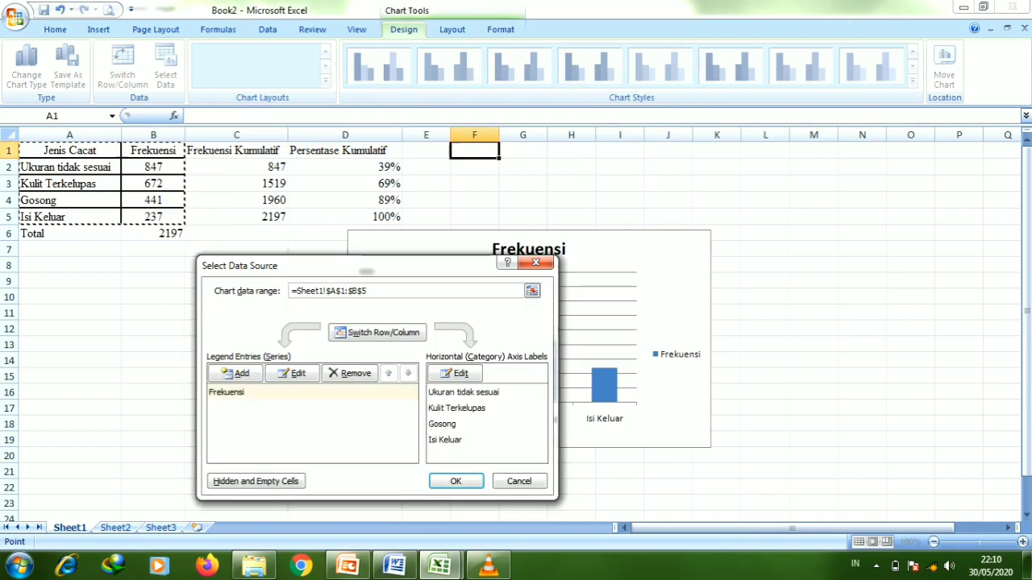
{"action": "type", "text": ";"}
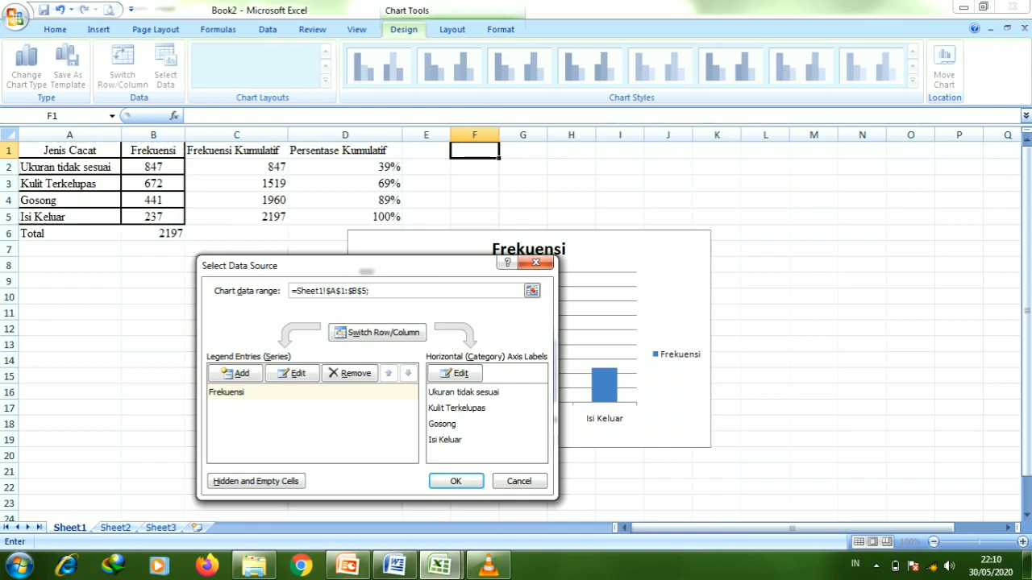
{"action": "left_click", "coordinate": [345, 151]}
{"action": "left_click_drag", "start_coordinate": [345, 151], "coordinate": [379, 218]}
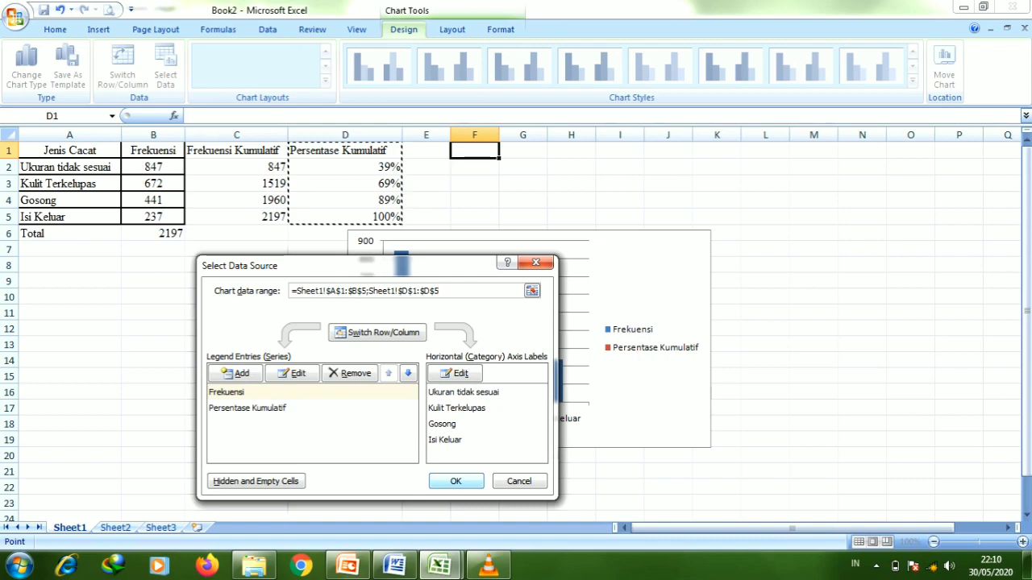
{"action": "key", "text": "Return"}
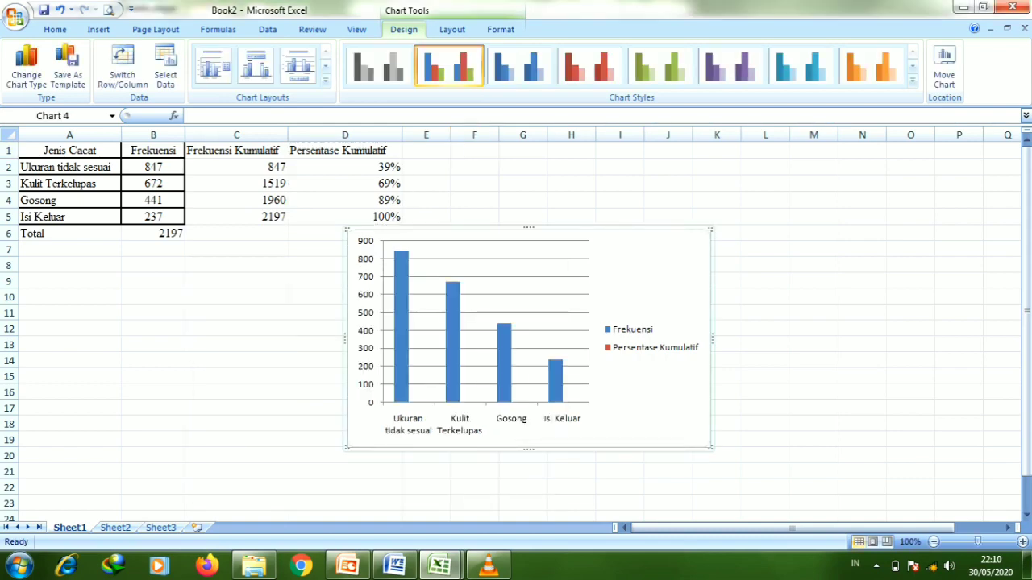
- Change the Persentase Kumulatif series to the Stacked line with Markers chart type
{"action": "mouse_move", "coordinate": [463, 400]}
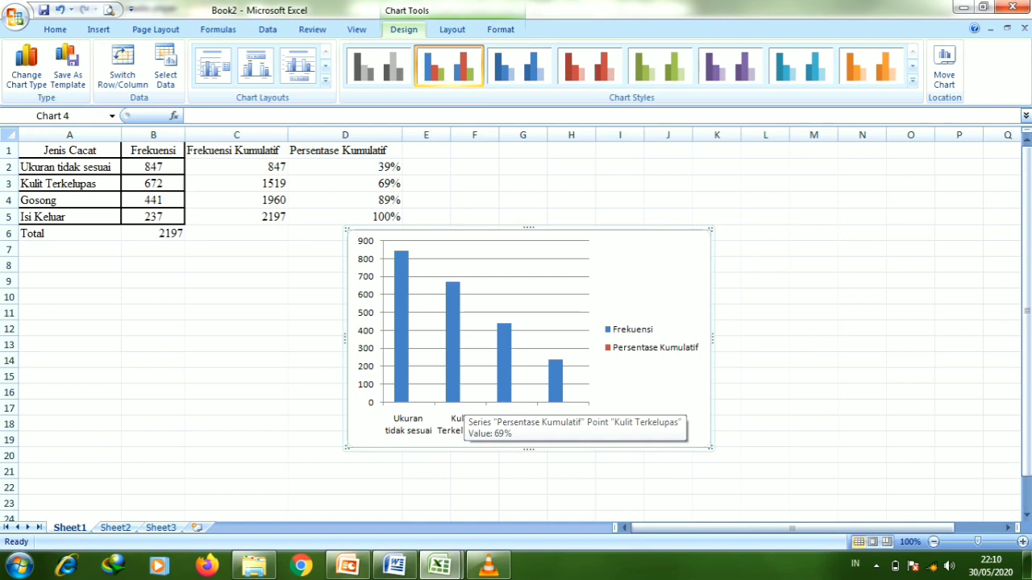
{"action": "right_click", "coordinate": [461, 402]}
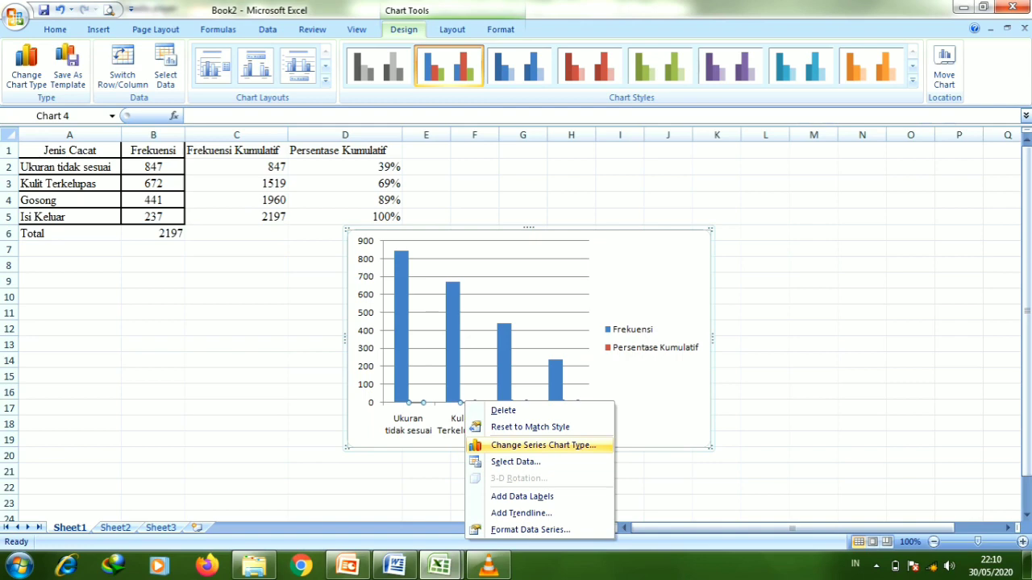
{"action": "left_click", "coordinate": [532, 445]}
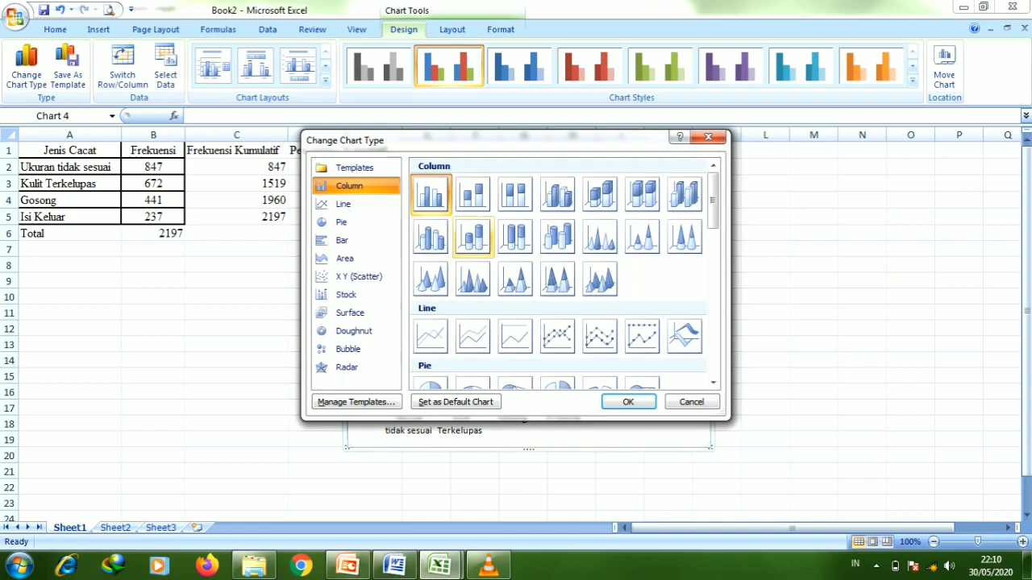
{"action": "left_click", "coordinate": [343, 204]}
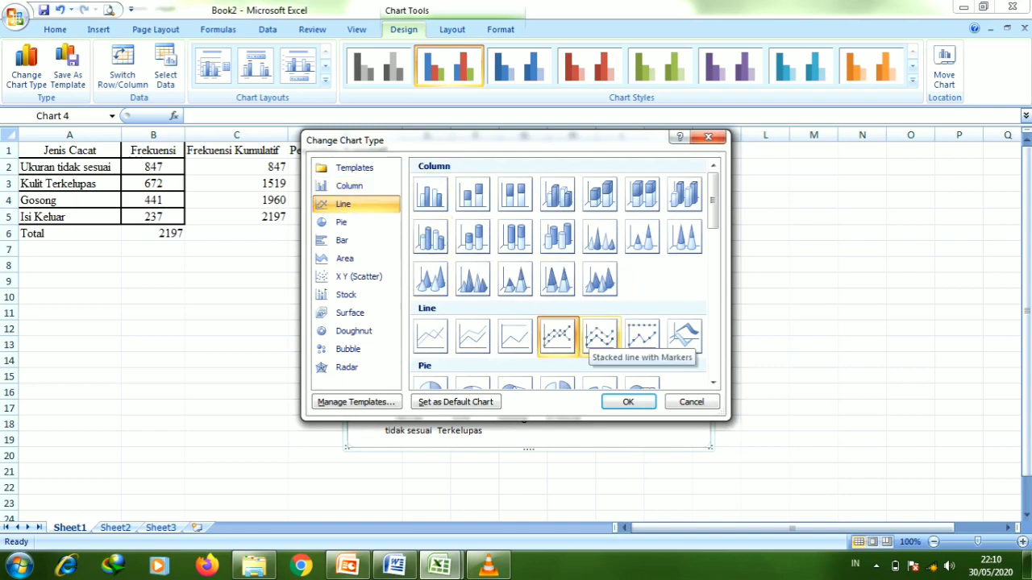
{"action": "left_click", "coordinate": [599, 334]}
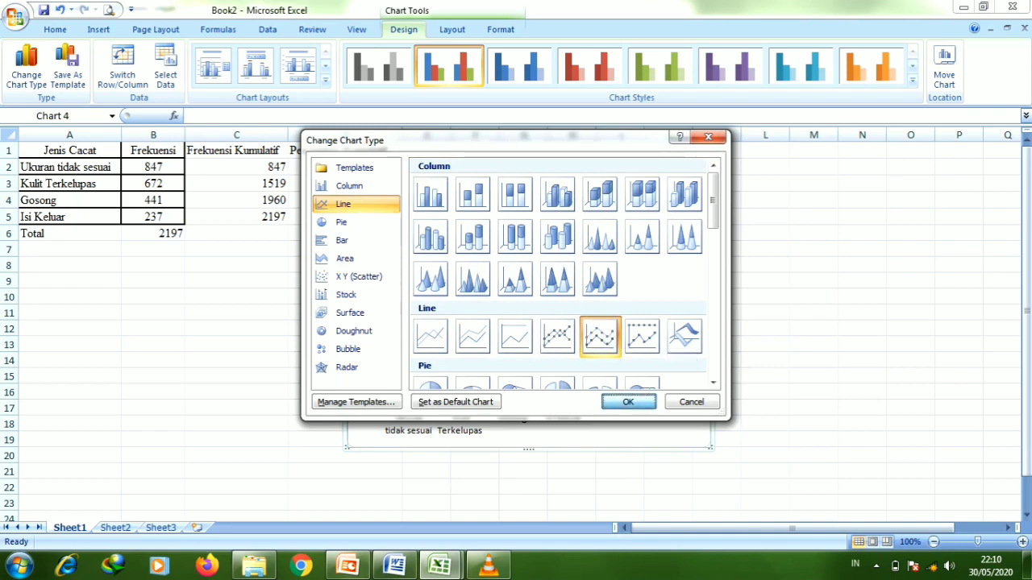
{"action": "left_click", "coordinate": [628, 402]}
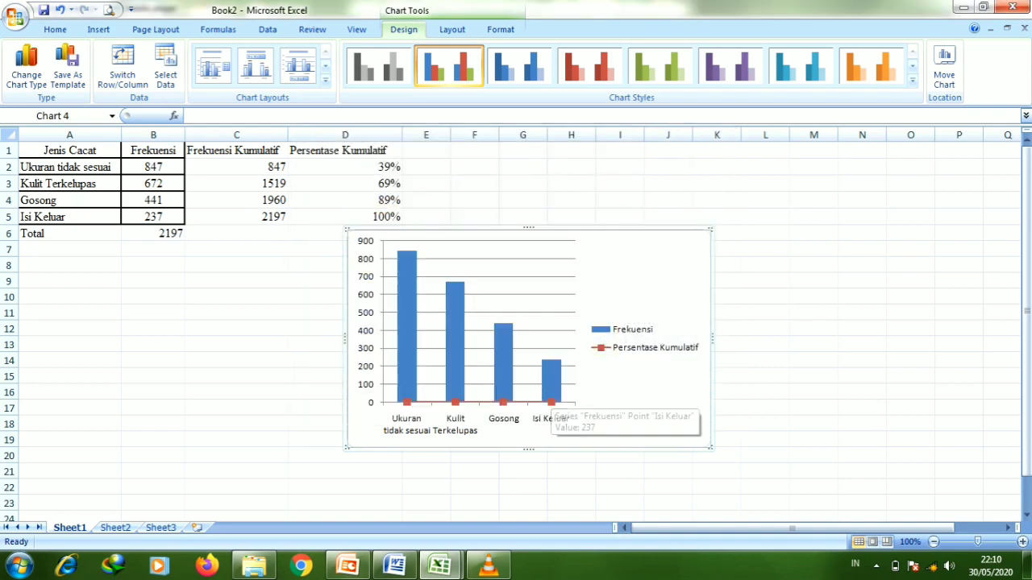
- Plot the Persentase Kumulatif line series on the secondary axis
{"action": "left_click", "coordinate": [552, 403]}
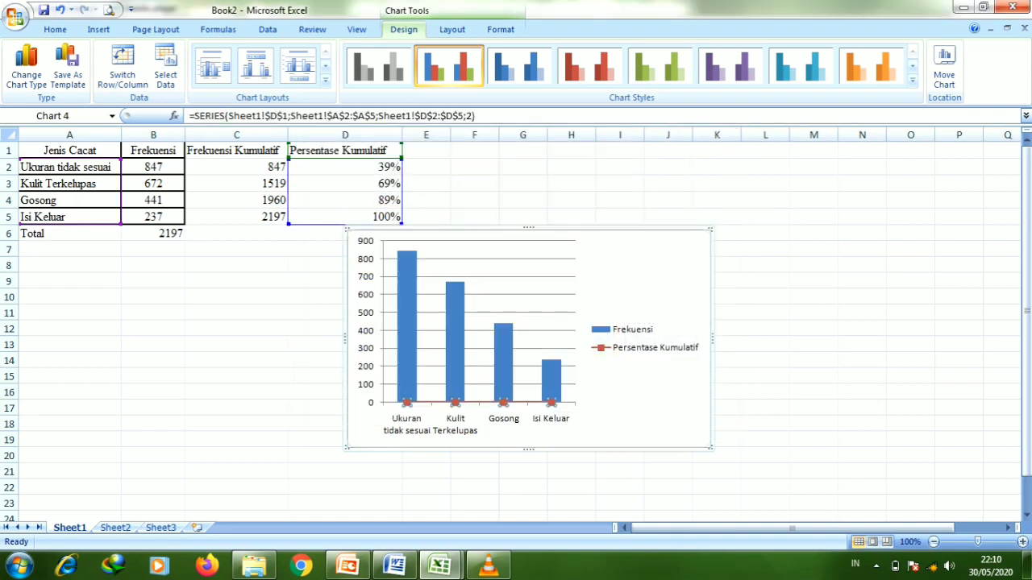
{"action": "right_click", "coordinate": [551, 402]}
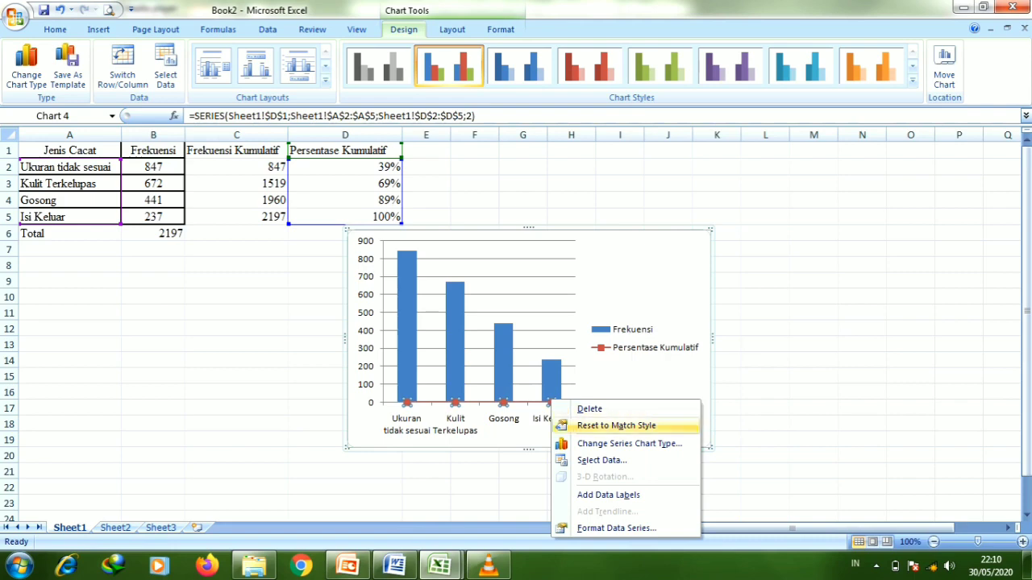
{"action": "left_click", "coordinate": [617, 529]}
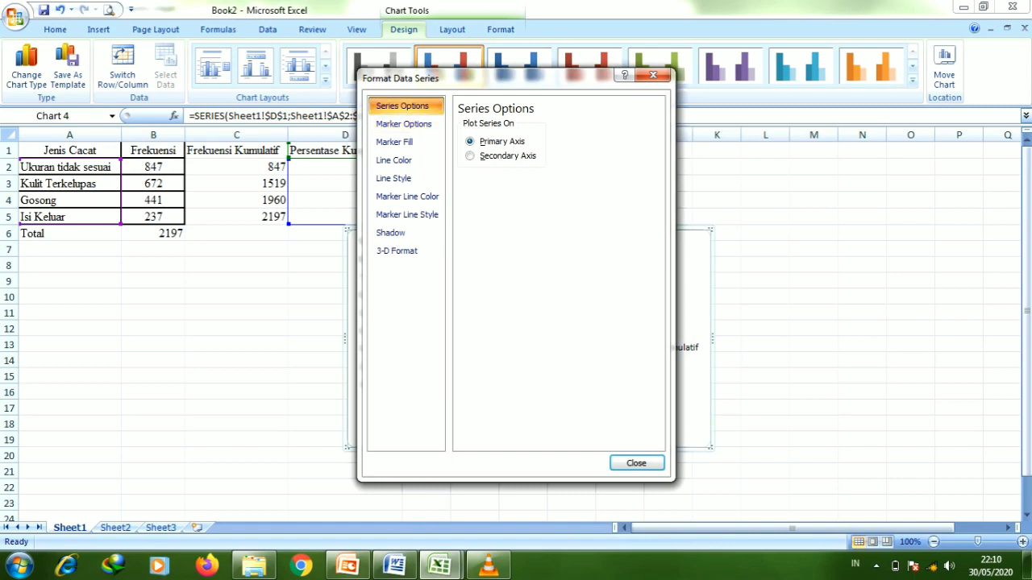
{"action": "left_click", "coordinate": [470, 155]}
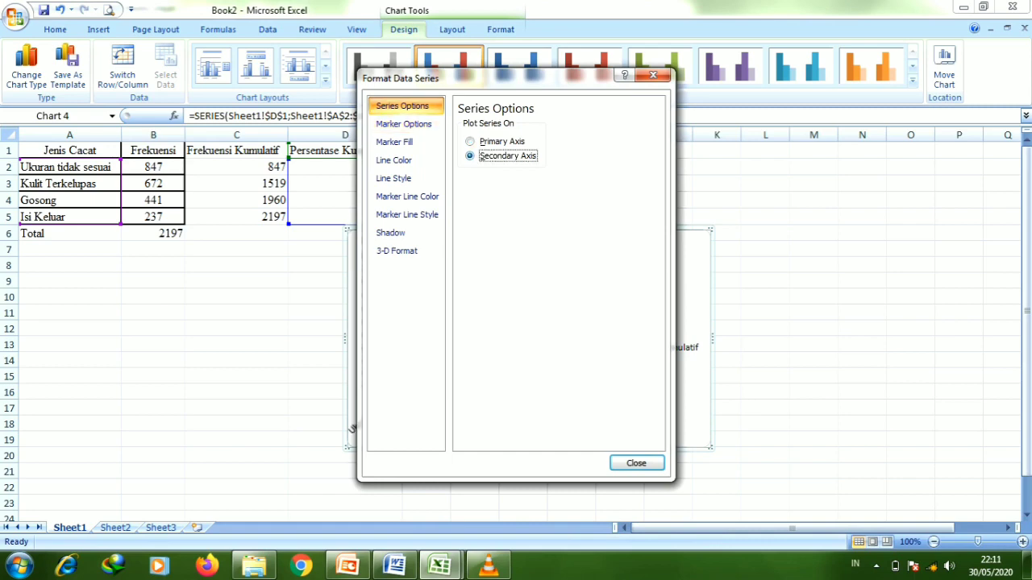
{"action": "left_click", "coordinate": [636, 463]}
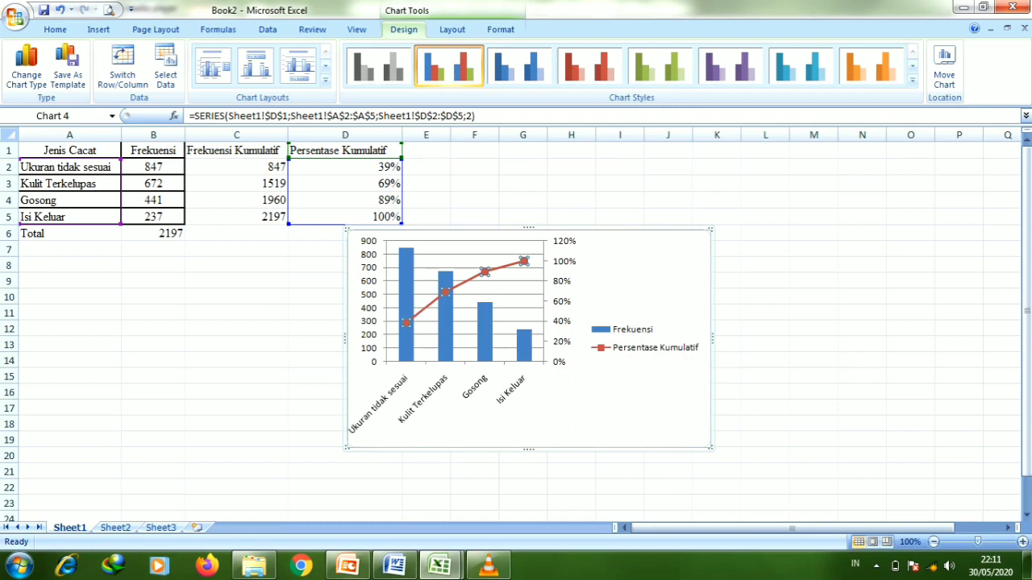
- Fix the maximum of the chart's secondary vertical percentage axis at 1 (100%)
{"action": "left_click", "coordinate": [564, 281]}
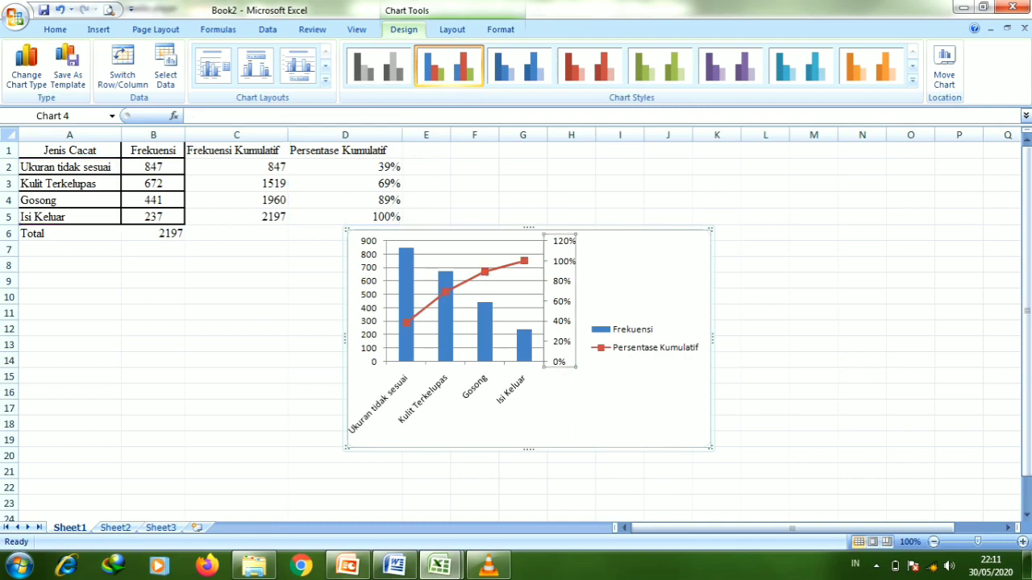
{"action": "left_click", "coordinate": [621, 338]}
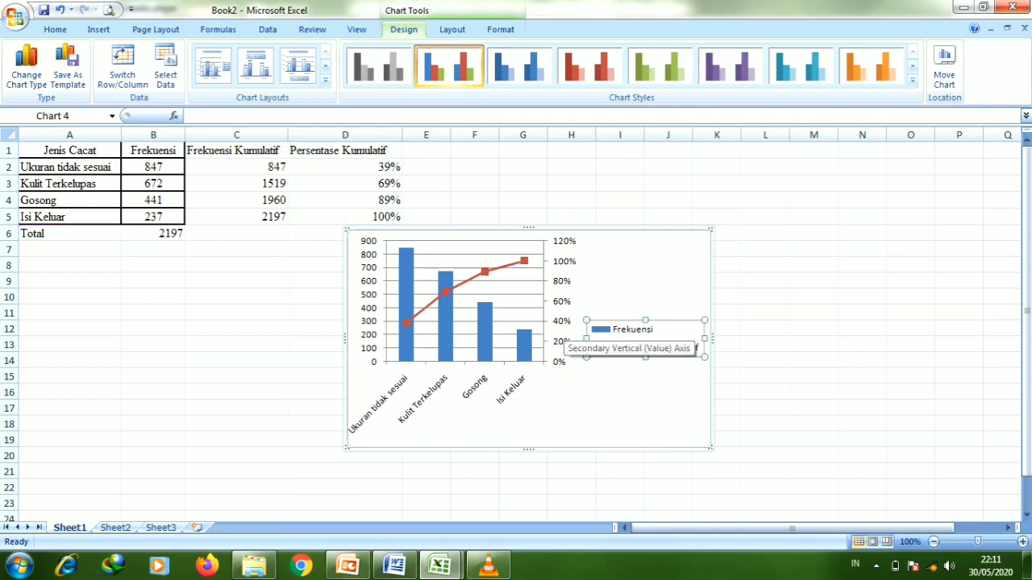
{"action": "left_click", "coordinate": [564, 328]}
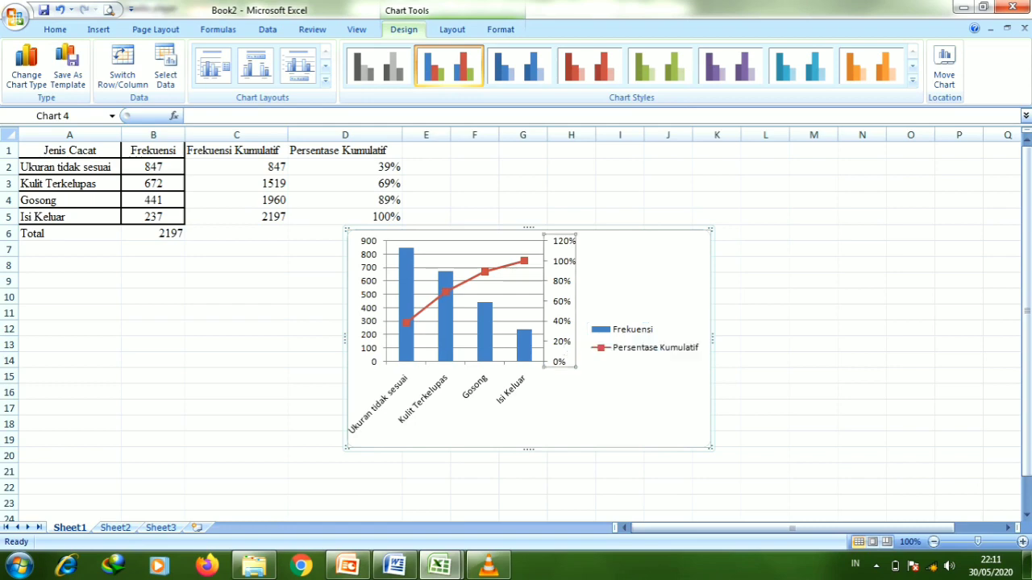
{"action": "right_click", "coordinate": [564, 328]}
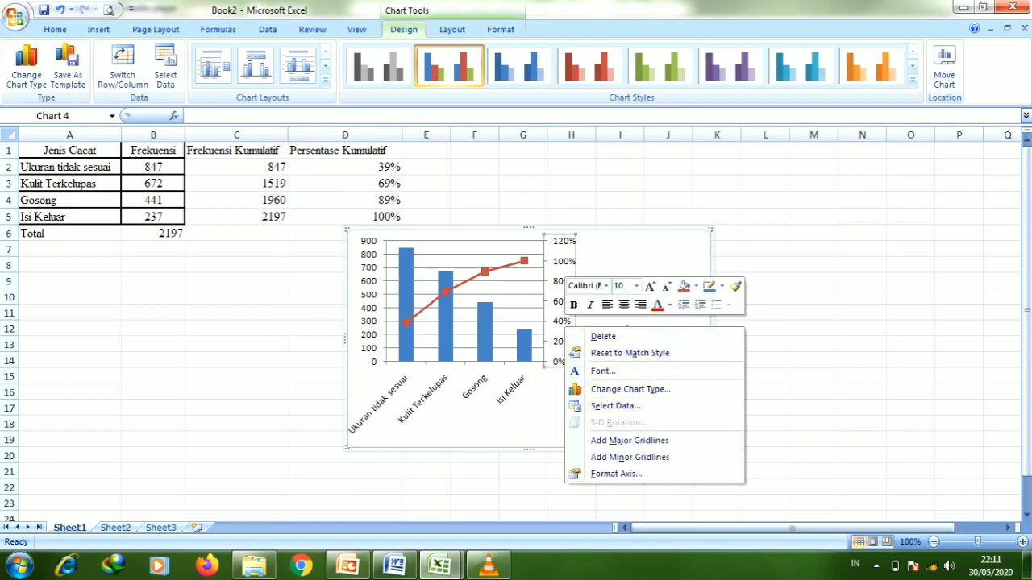
{"action": "left_click", "coordinate": [574, 474]}
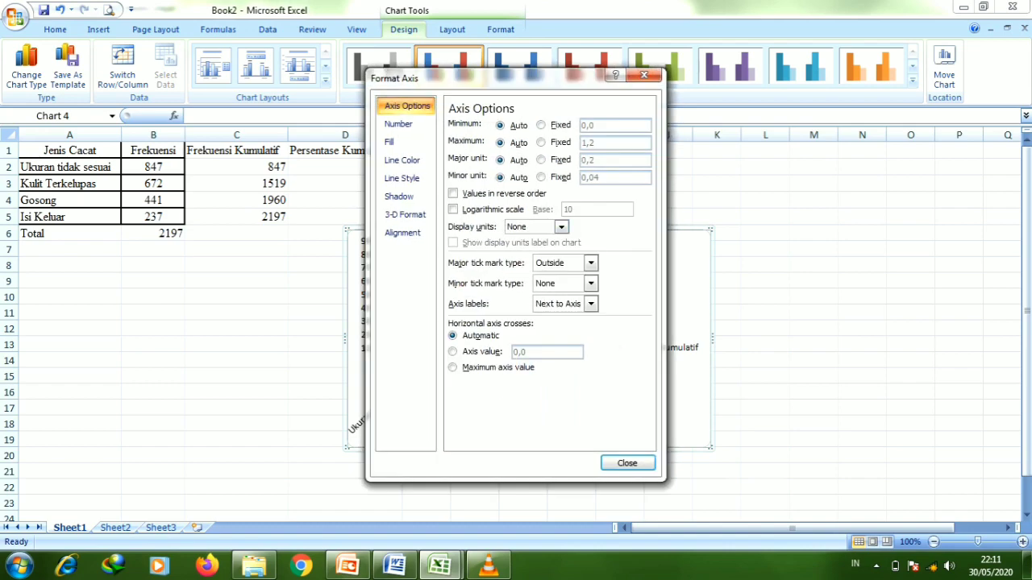
{"action": "left_click", "coordinate": [541, 143]}
{"action": "left_click_drag", "start_coordinate": [596, 143], "coordinate": [586, 142]}
{"action": "key", "text": "BackSpace"}
{"action": "left_click", "coordinate": [627, 463]}
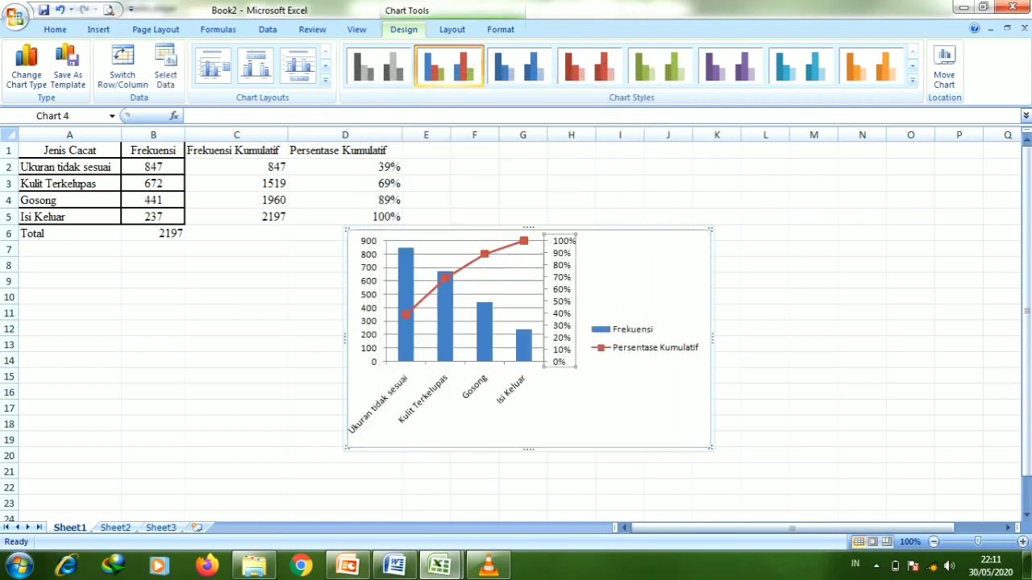
{"action": "left_click", "coordinate": [639, 279]}
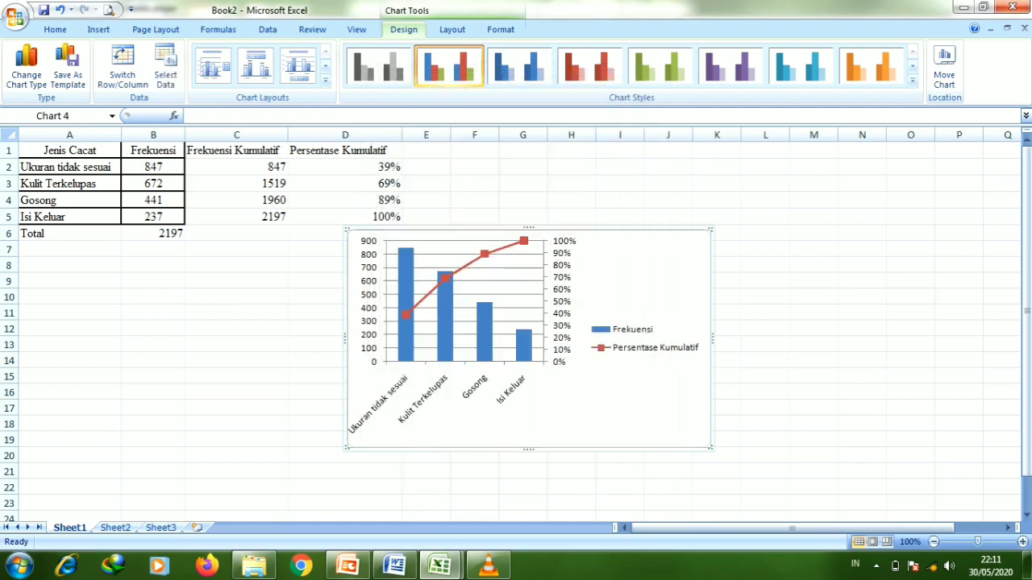